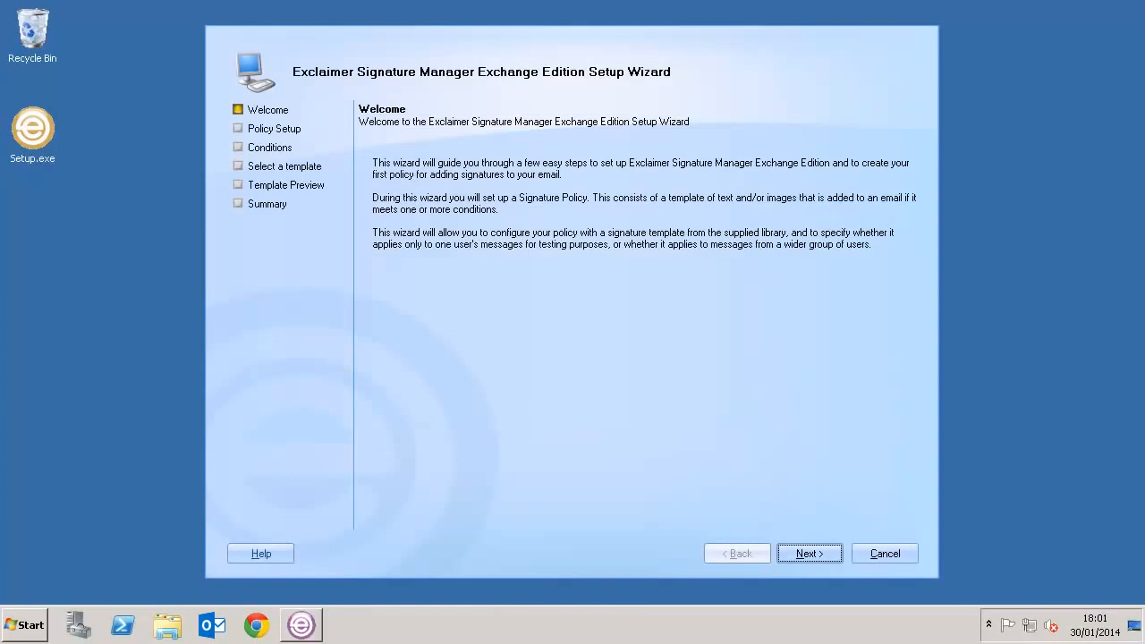
- Advance past the wizard's welcome page, keeping the default policy setup and conditions
{"action": "left_click", "coordinate": [809, 553]}
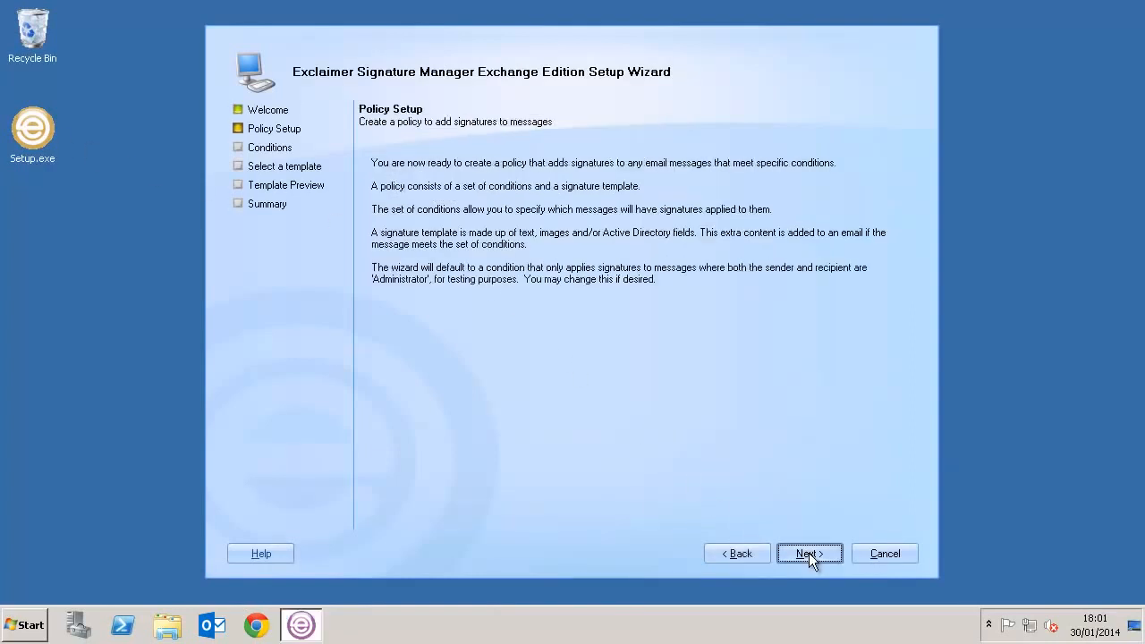
{"action": "left_click", "coordinate": [809, 553]}
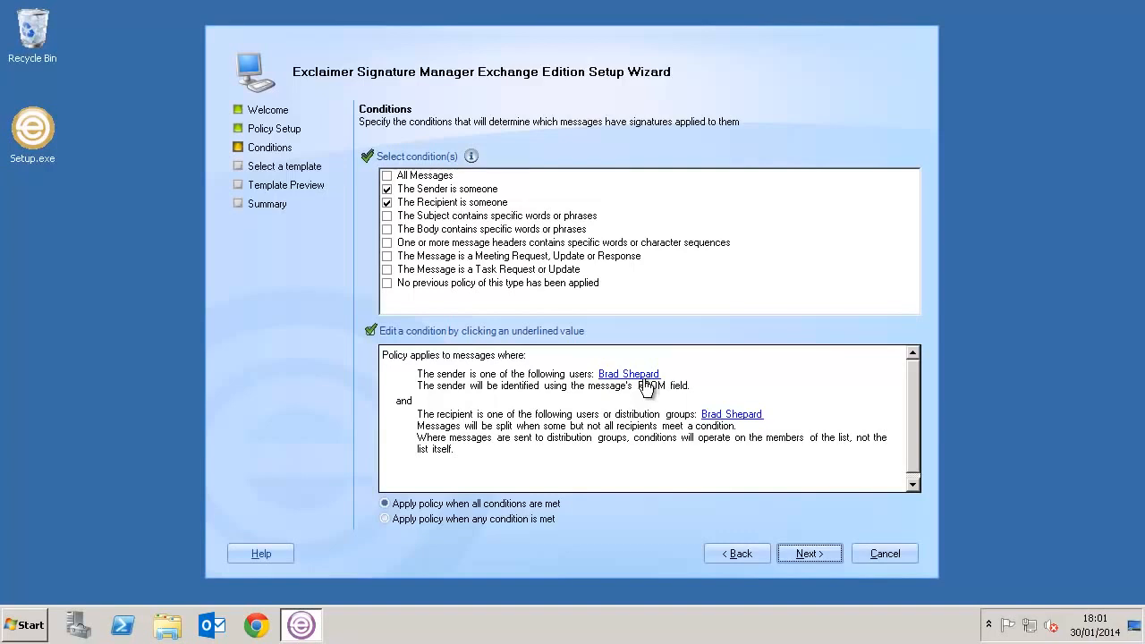
{"action": "left_click", "coordinate": [807, 553]}
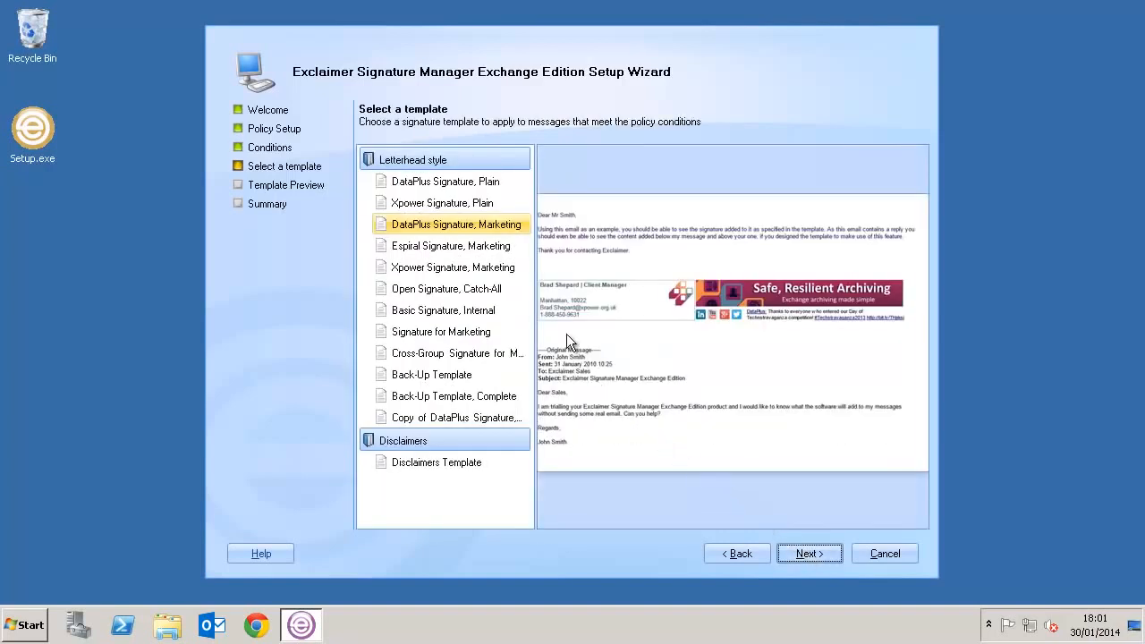
- Choose the DataPlus Signature, Marketing template and finish the wizard, launching the Exclaimer Console
{"action": "left_click", "coordinate": [459, 204]}
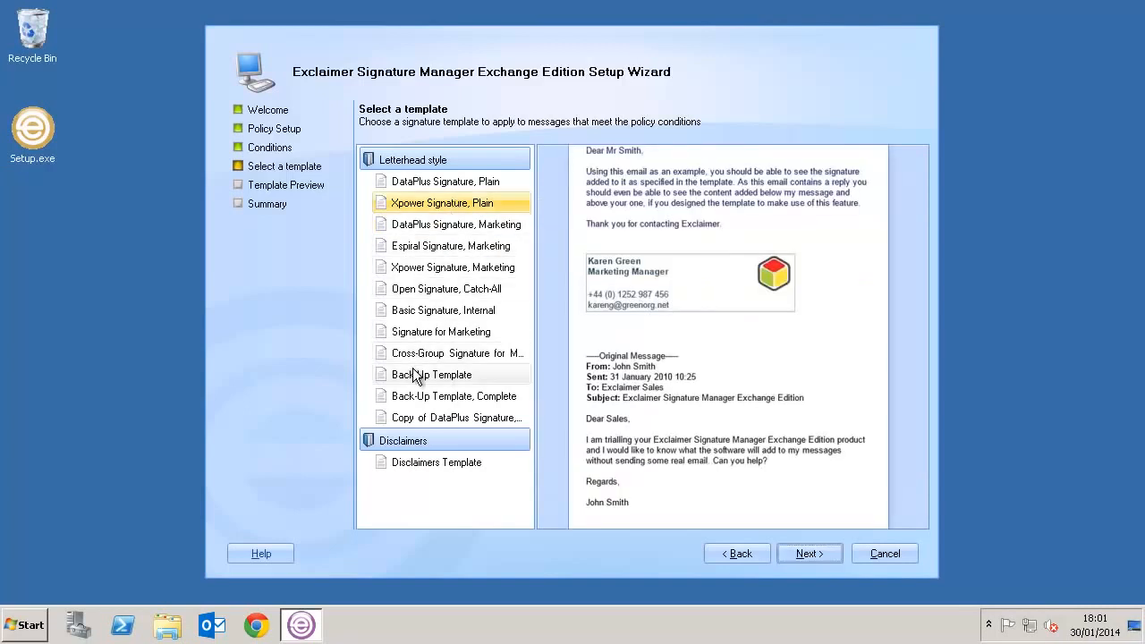
{"action": "left_click", "coordinate": [415, 375]}
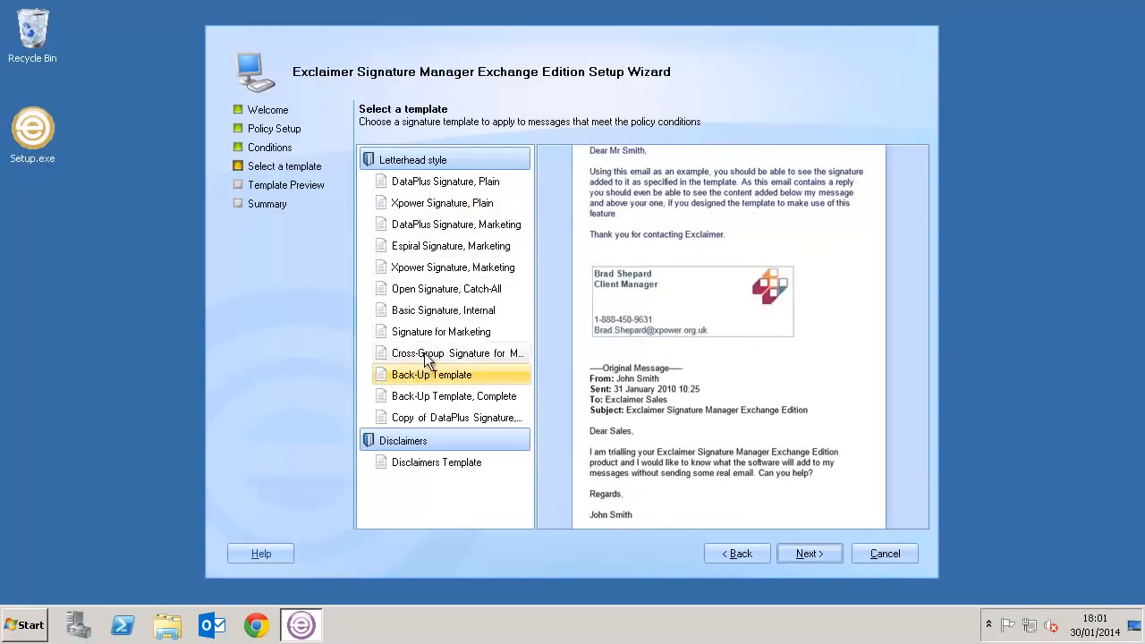
{"action": "left_click", "coordinate": [447, 274]}
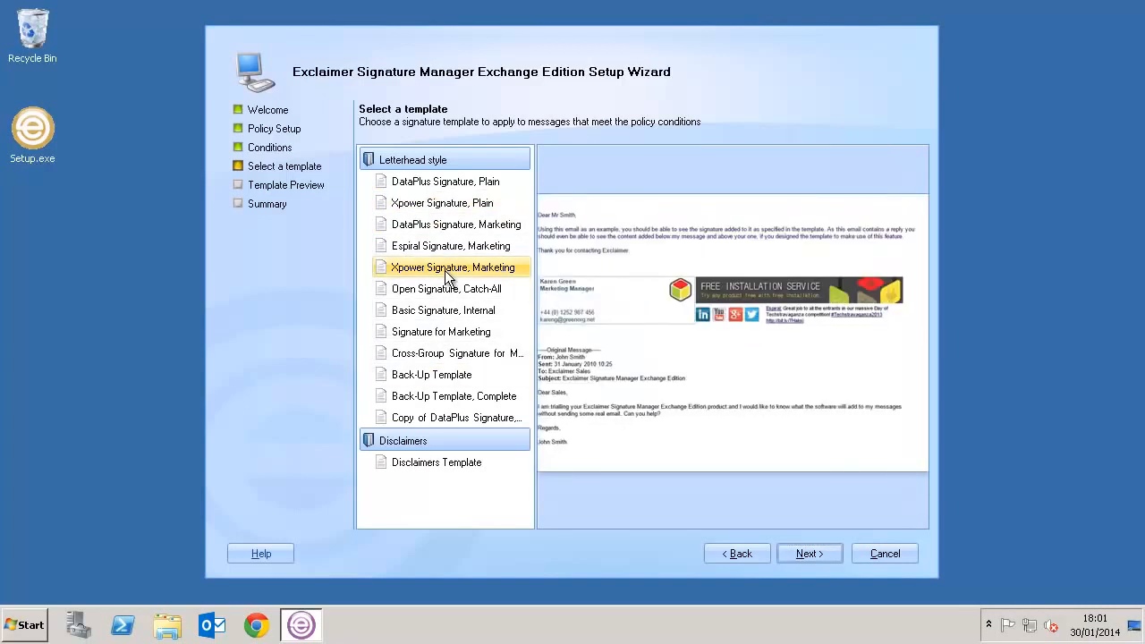
{"action": "left_click", "coordinate": [476, 231]}
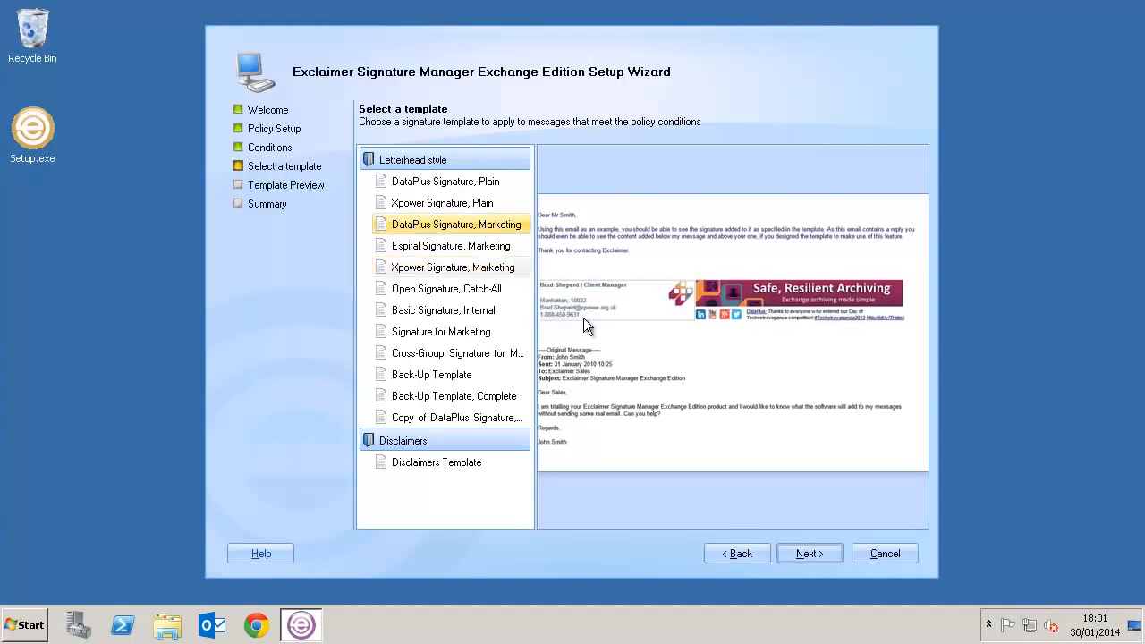
{"action": "left_click", "coordinate": [792, 547]}
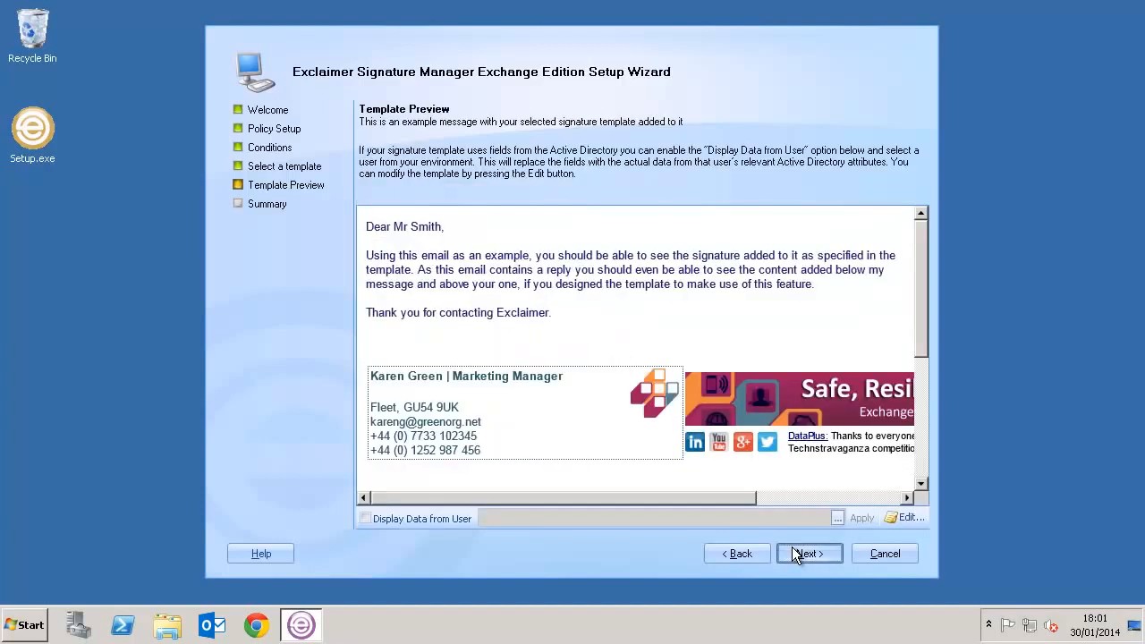
{"action": "left_click", "coordinate": [795, 555]}
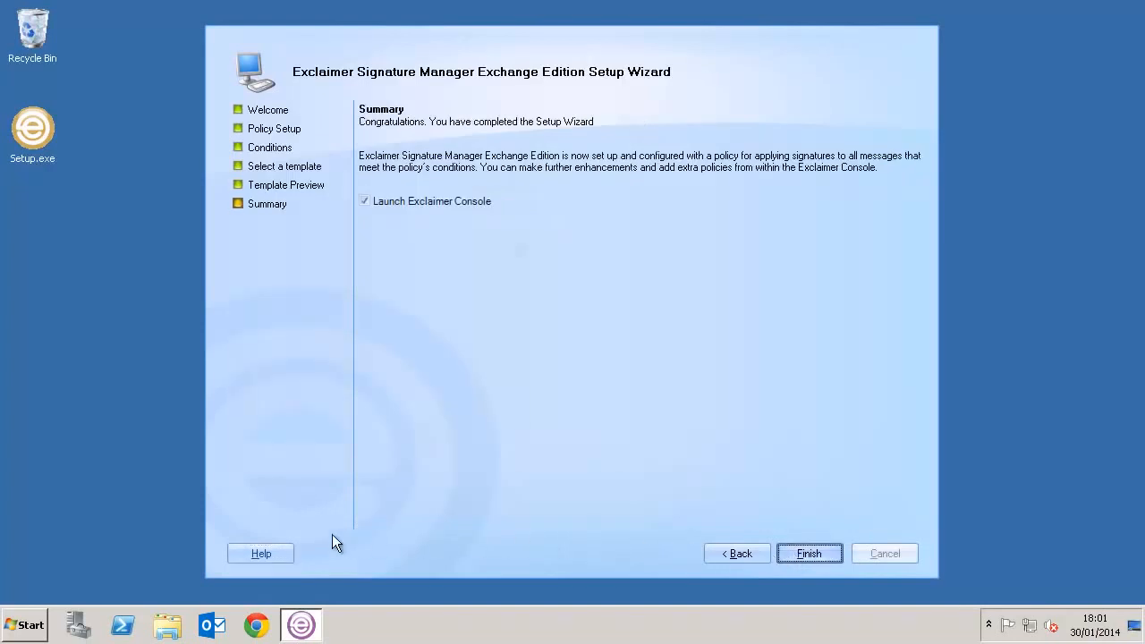
{"action": "key", "text": "Return"}
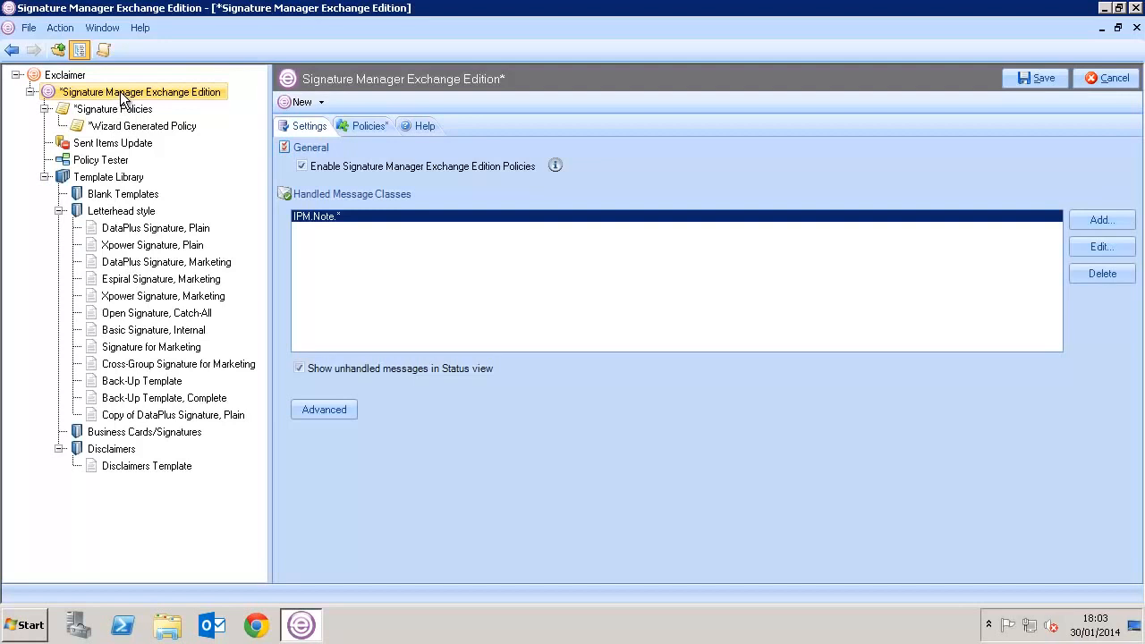
- Rename Wizard Generated Policy to 'Sales, Branding and Disclaimer' with description 'Adds Branding Adds Disclaimer'
{"action": "left_click", "coordinate": [124, 129]}
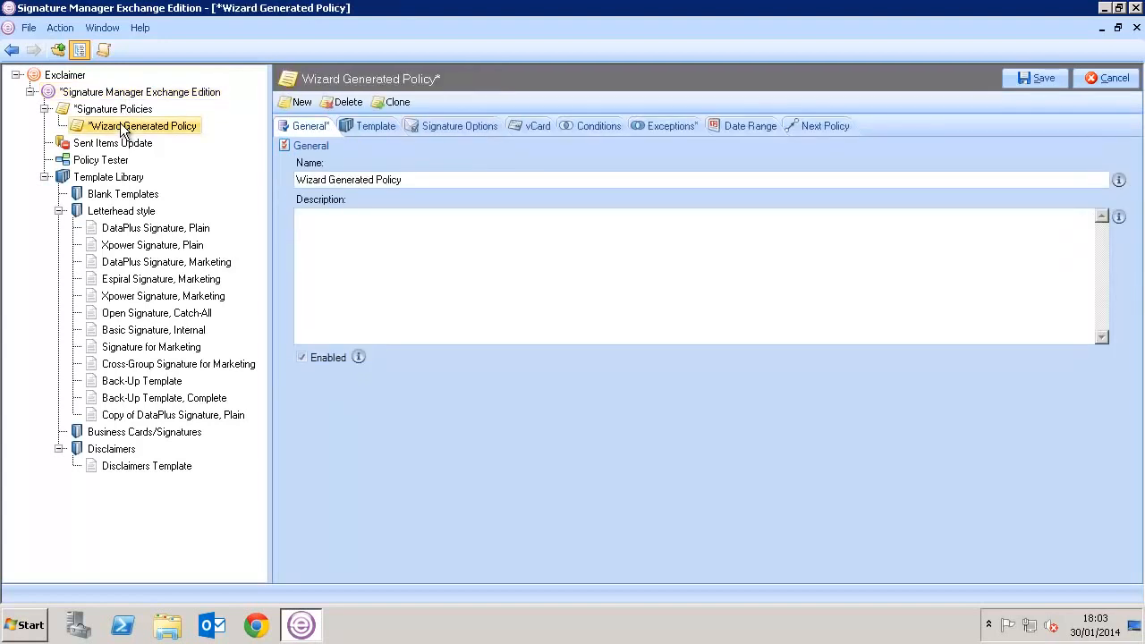
{"action": "triple_click", "coordinate": [351, 179]}
{"action": "key", "text": "BackSpace"}
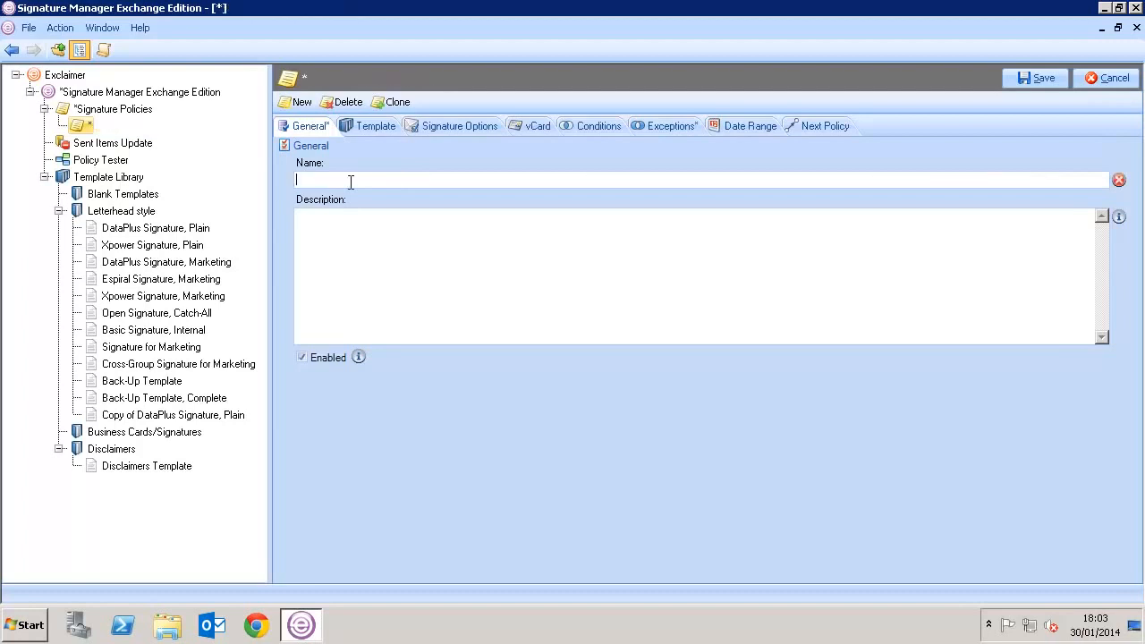
{"action": "type", "text": "Sales, B"}
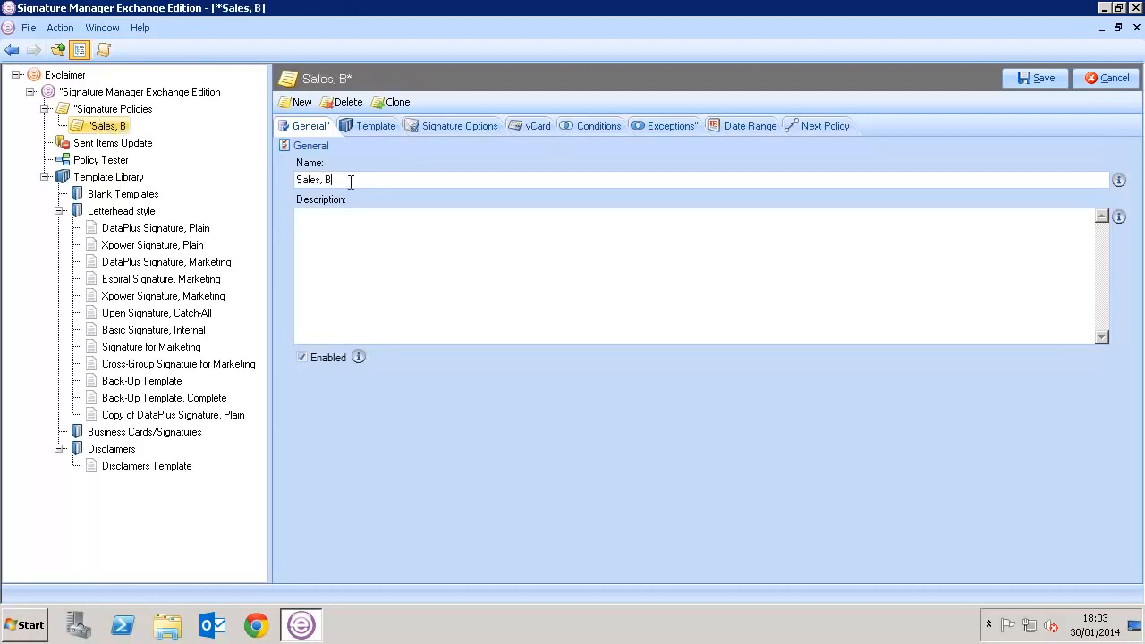
{"action": "type", "text": "randing and Di"}
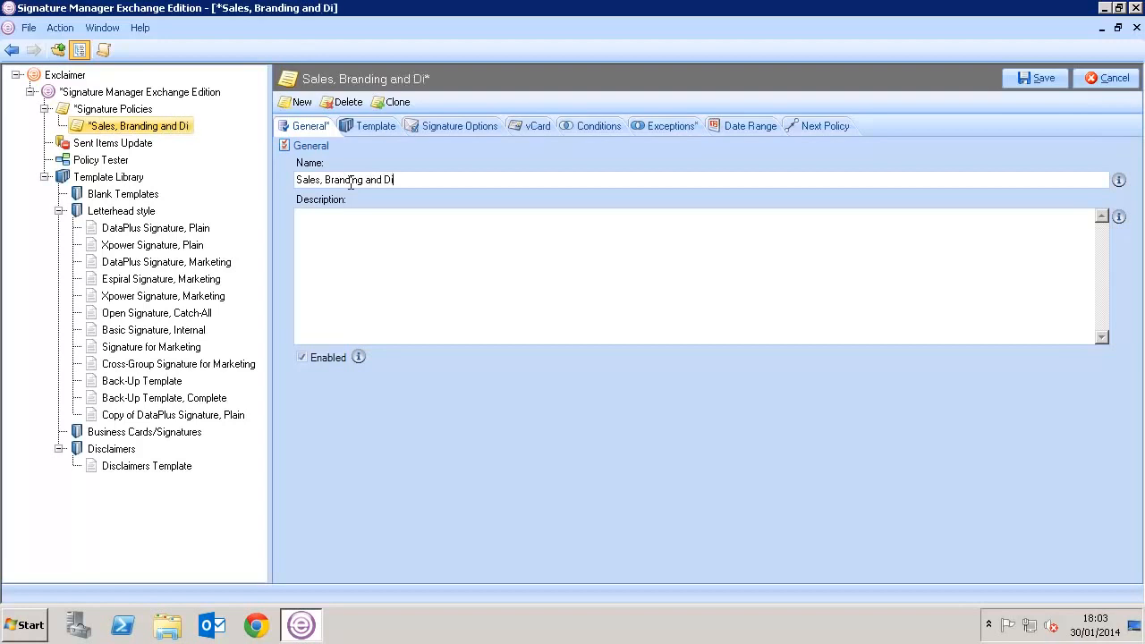
{"action": "type", "text": "sclaimer"}
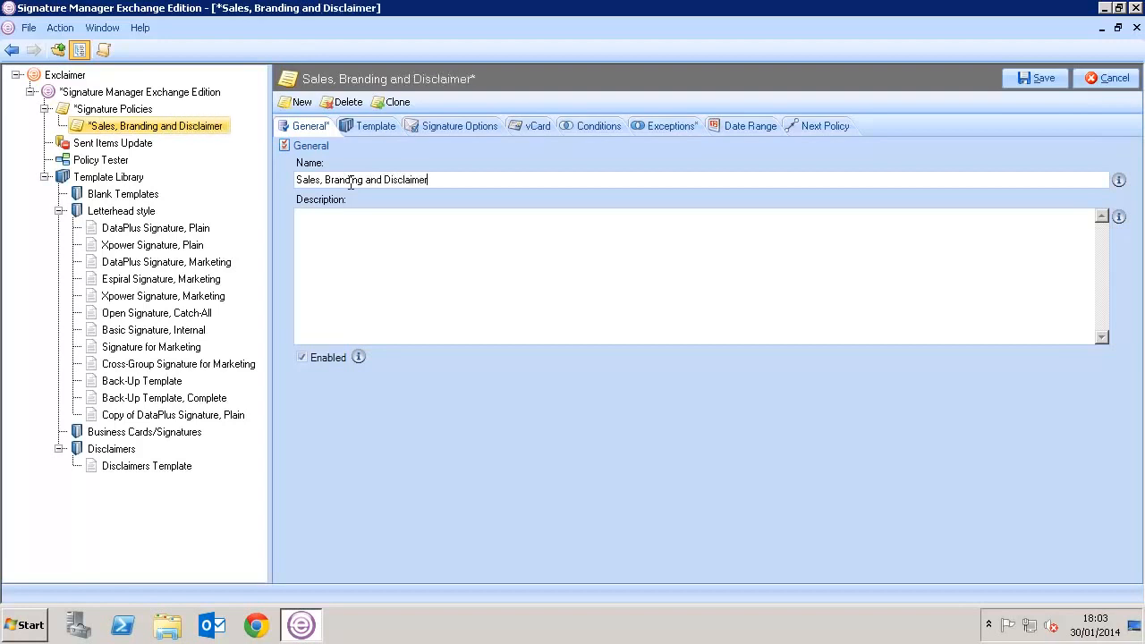
{"action": "left_click", "coordinate": [350, 235]}
{"action": "type", "text": "Adds"}
{"action": "type", "text": " Branding "}
{"action": "type", "text": "Adds Disclaimer"}
- Edit the signature template and confirm the banner image's properties with its aspect ratio locked
{"action": "left_click", "coordinate": [358, 125]}
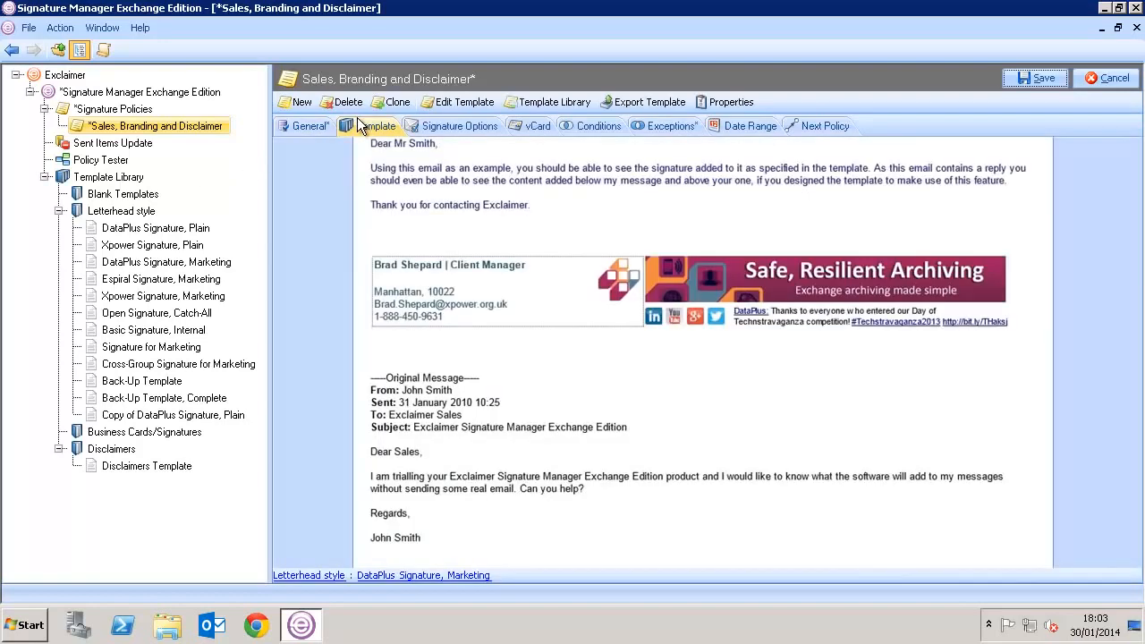
{"action": "left_click", "coordinate": [461, 104]}
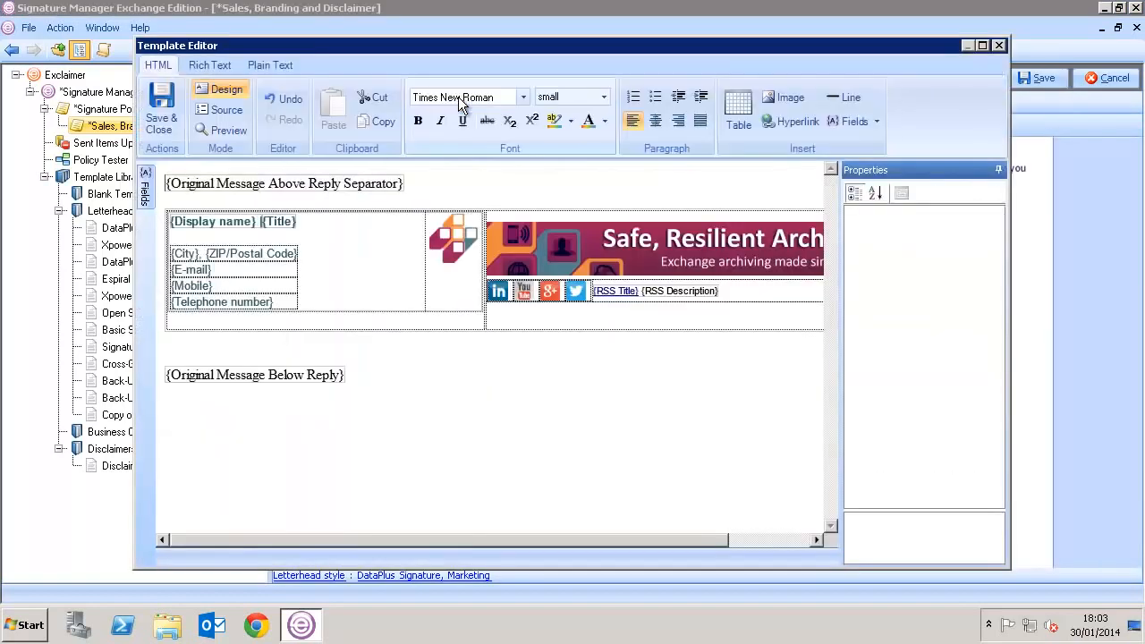
{"action": "left_click", "coordinate": [586, 261]}
{"action": "double_click", "coordinate": [584, 258]}
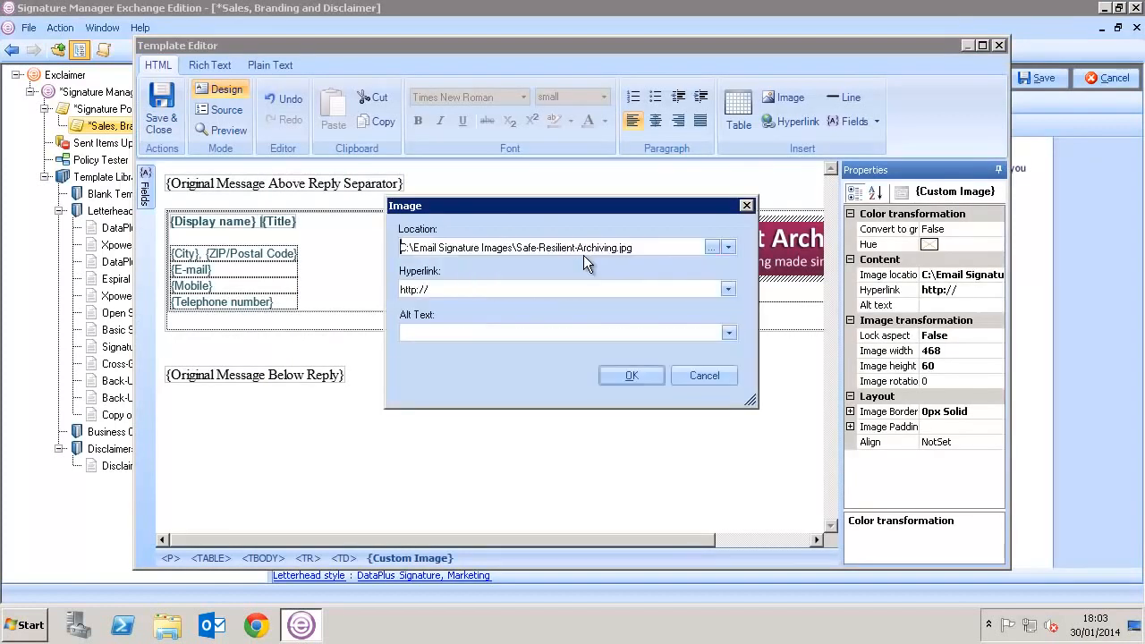
{"action": "left_click", "coordinate": [634, 367]}
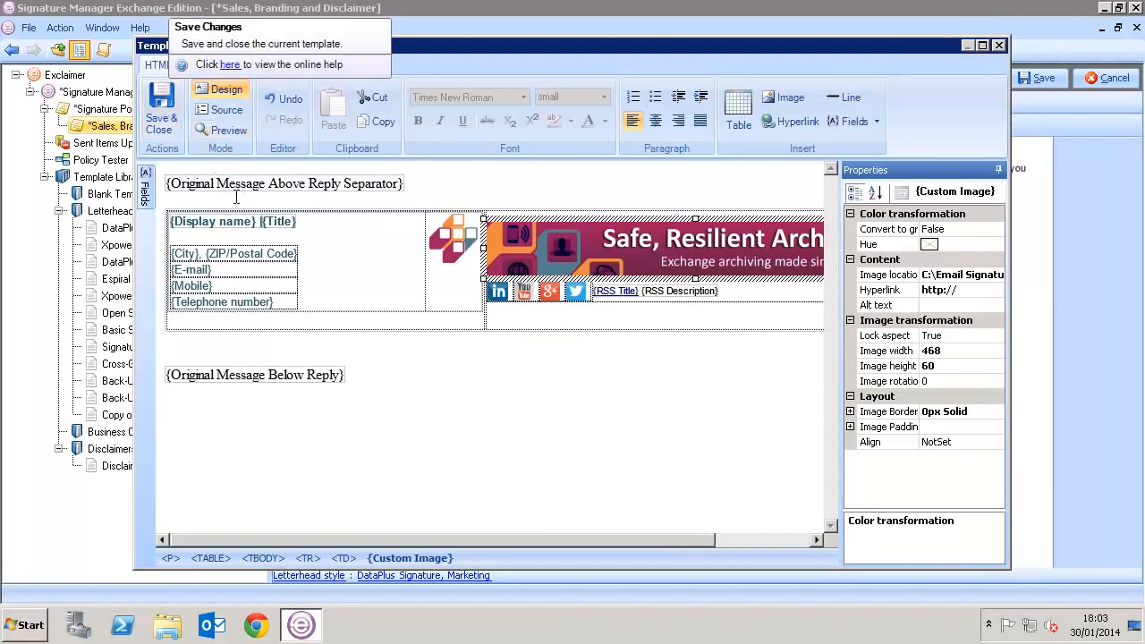
- Set the table's {Mobile} row to hide when blank, preview the signature, and save the template
{"action": "left_click", "coordinate": [226, 275]}
{"action": "double_click", "coordinate": [225, 271]}
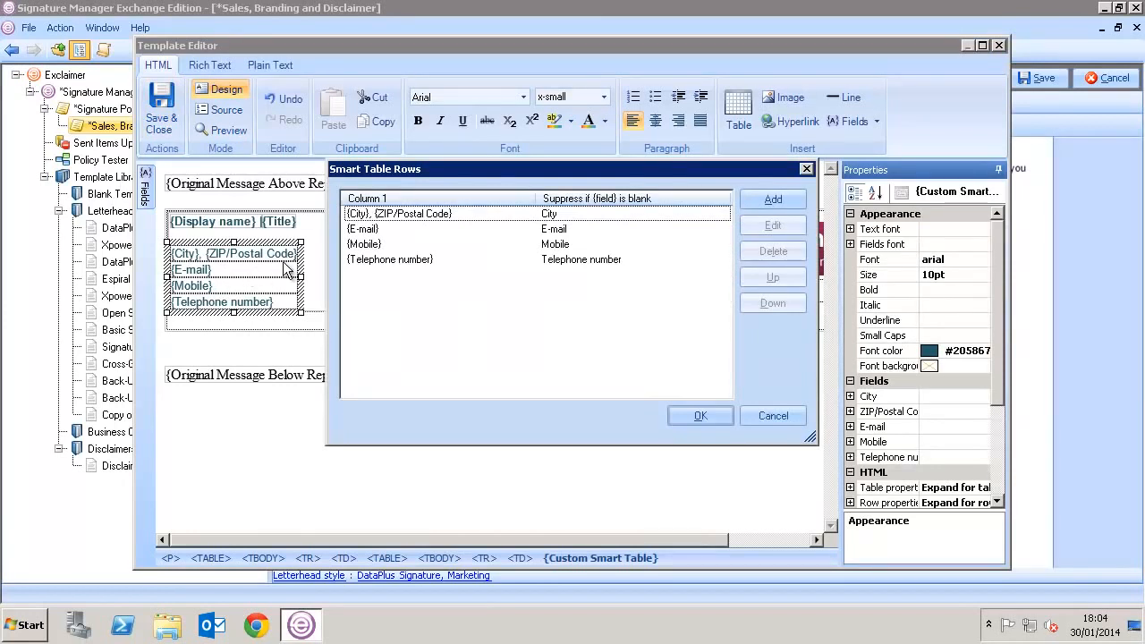
{"action": "left_click", "coordinate": [376, 244]}
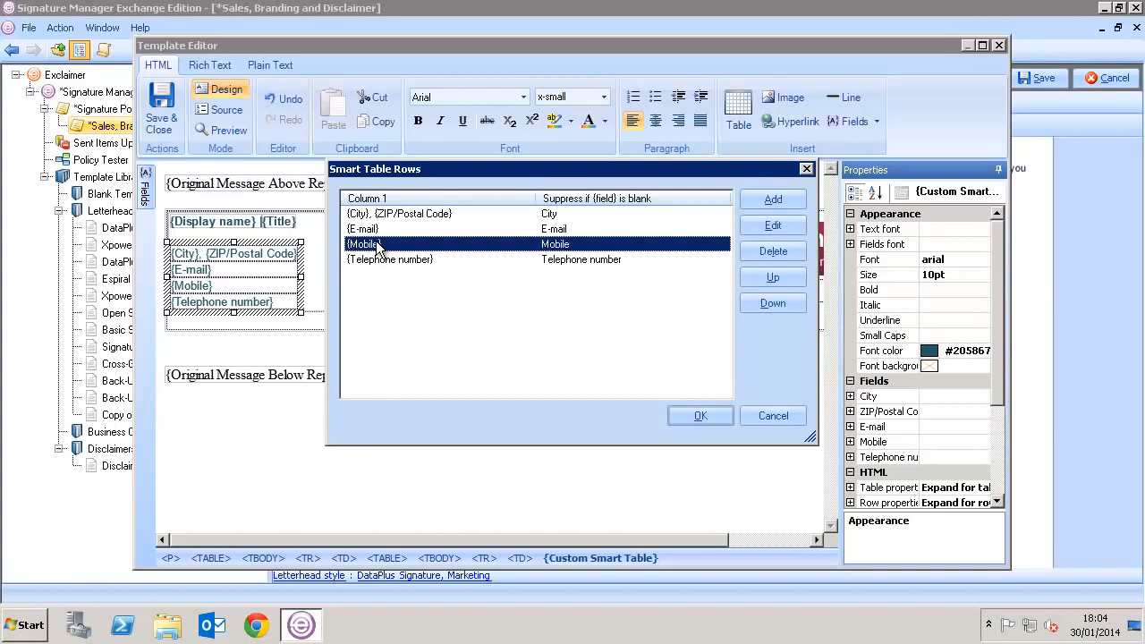
{"action": "left_click", "coordinate": [775, 228]}
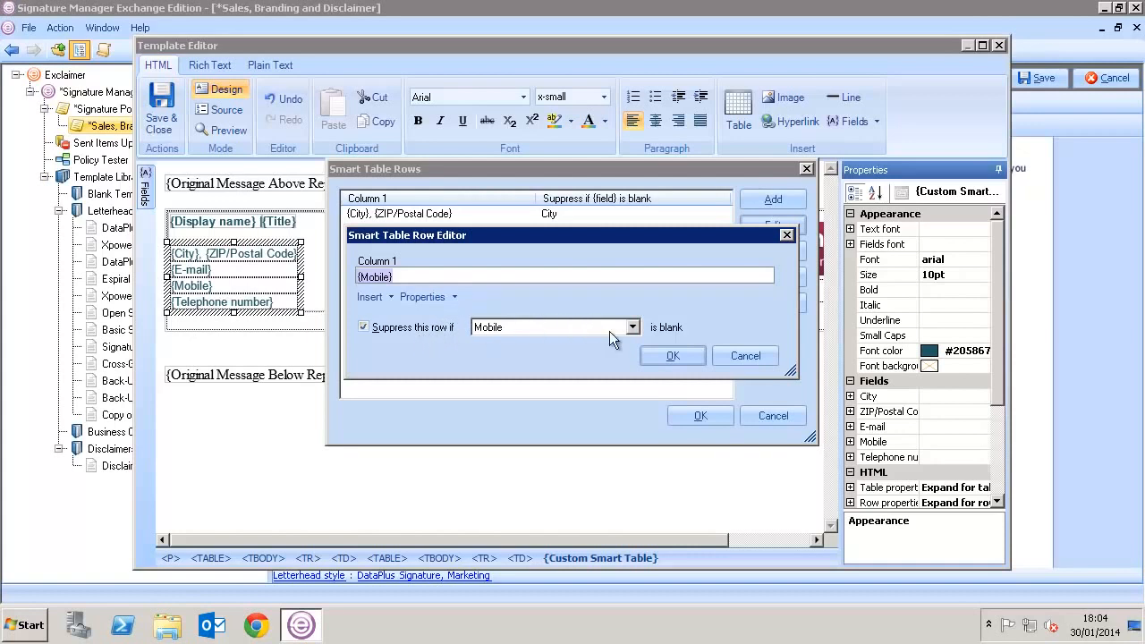
{"action": "left_click", "coordinate": [662, 358]}
{"action": "left_click", "coordinate": [693, 415]}
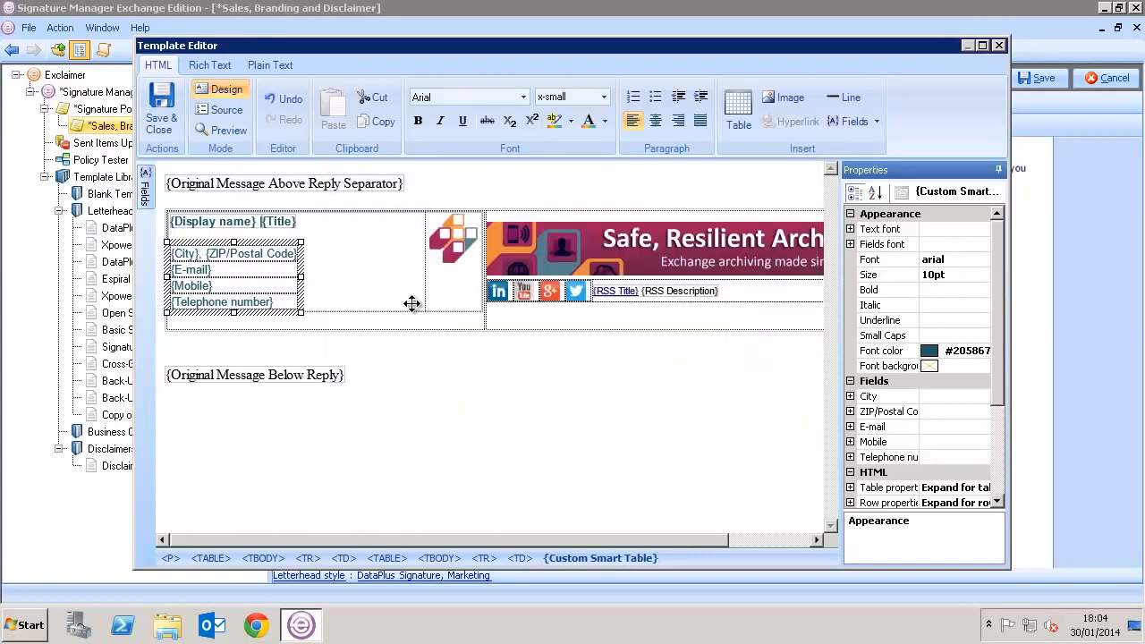
{"action": "left_click", "coordinate": [229, 130]}
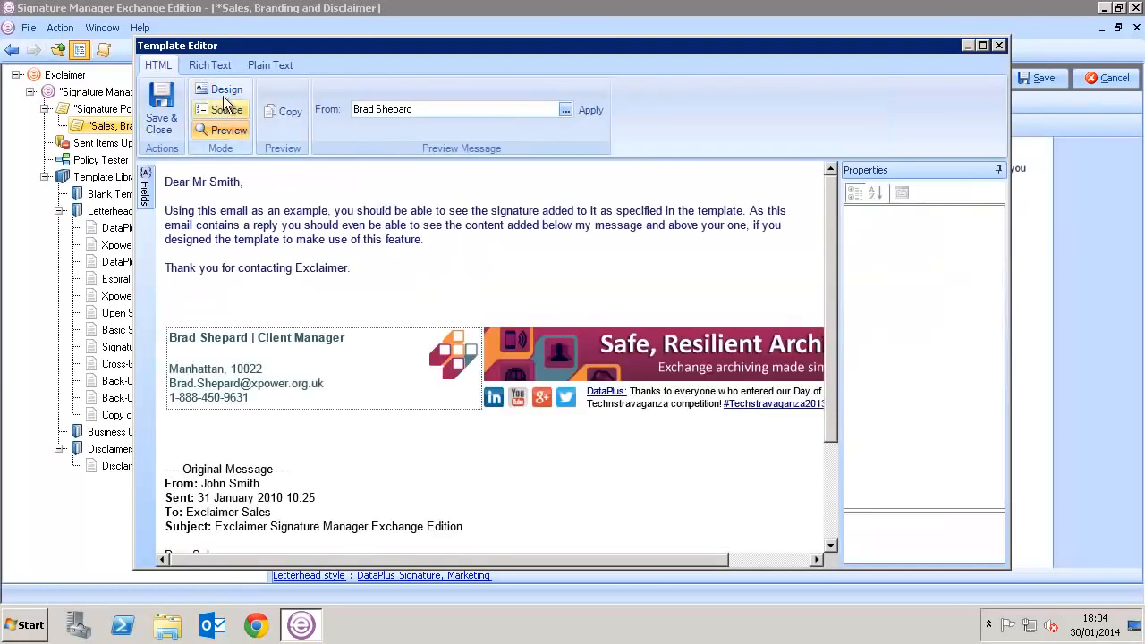
{"action": "left_click", "coordinate": [178, 101]}
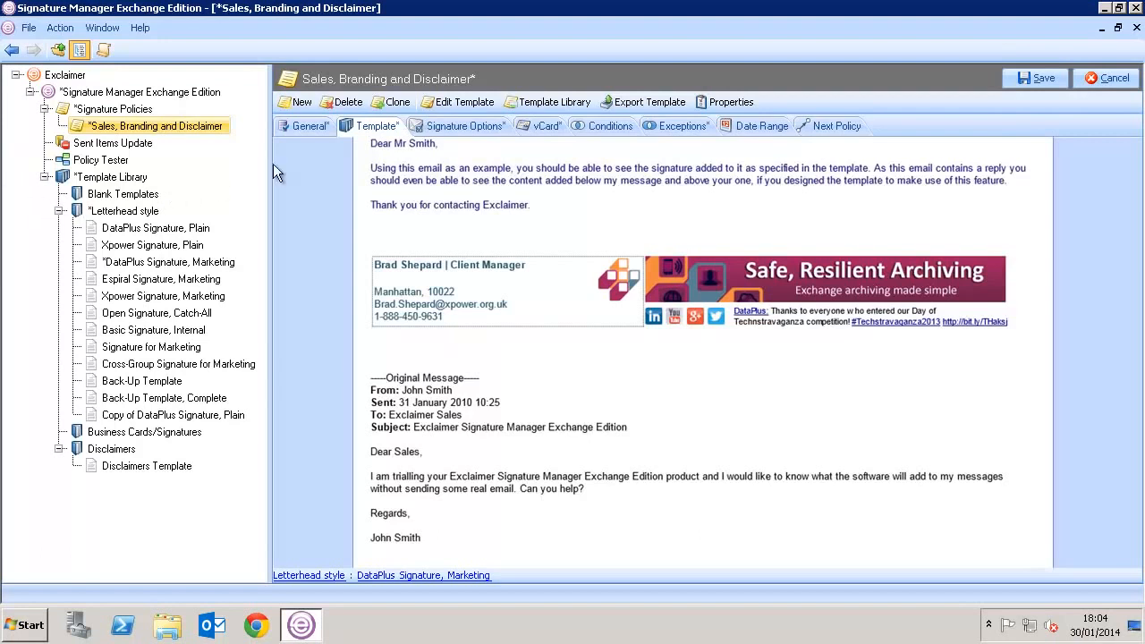
- Review the policy's Signature Options settings, then view its sender and recipient conditions
{"action": "left_click", "coordinate": [430, 128]}
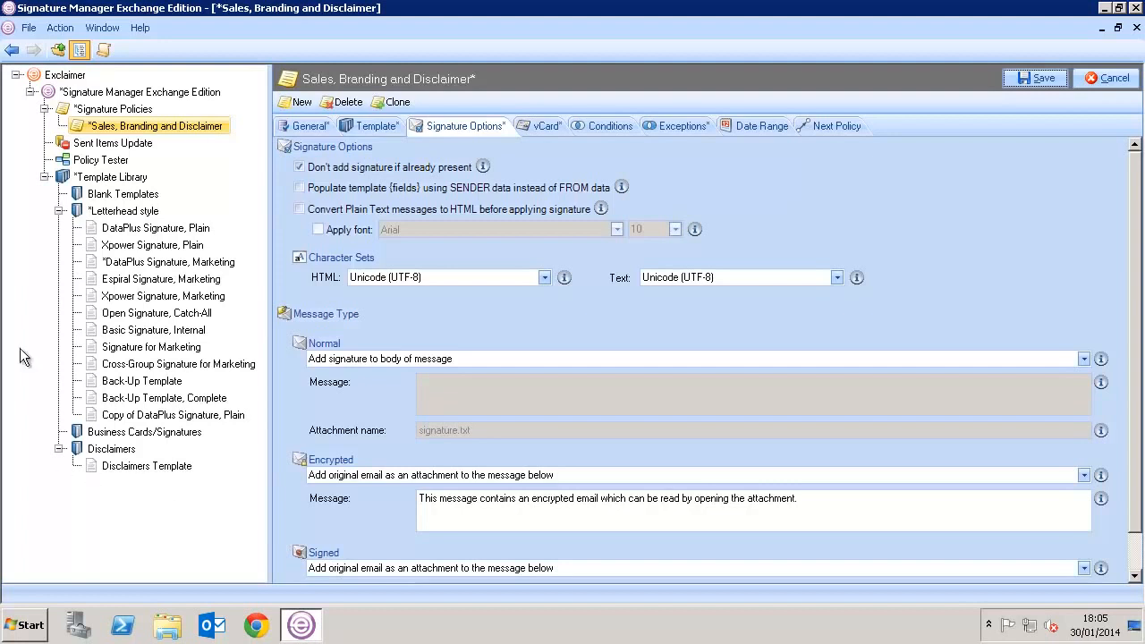
{"action": "left_click", "coordinate": [591, 129]}
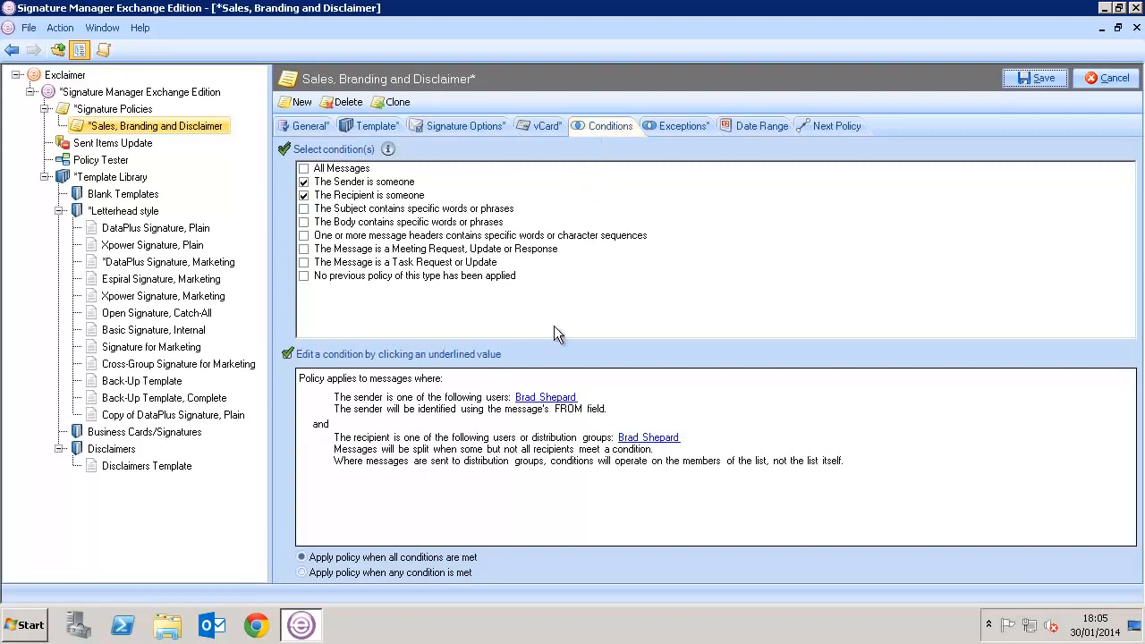
- Change the sender condition to membership of the 'Sales' Active Directory group
{"action": "left_click", "coordinate": [532, 397]}
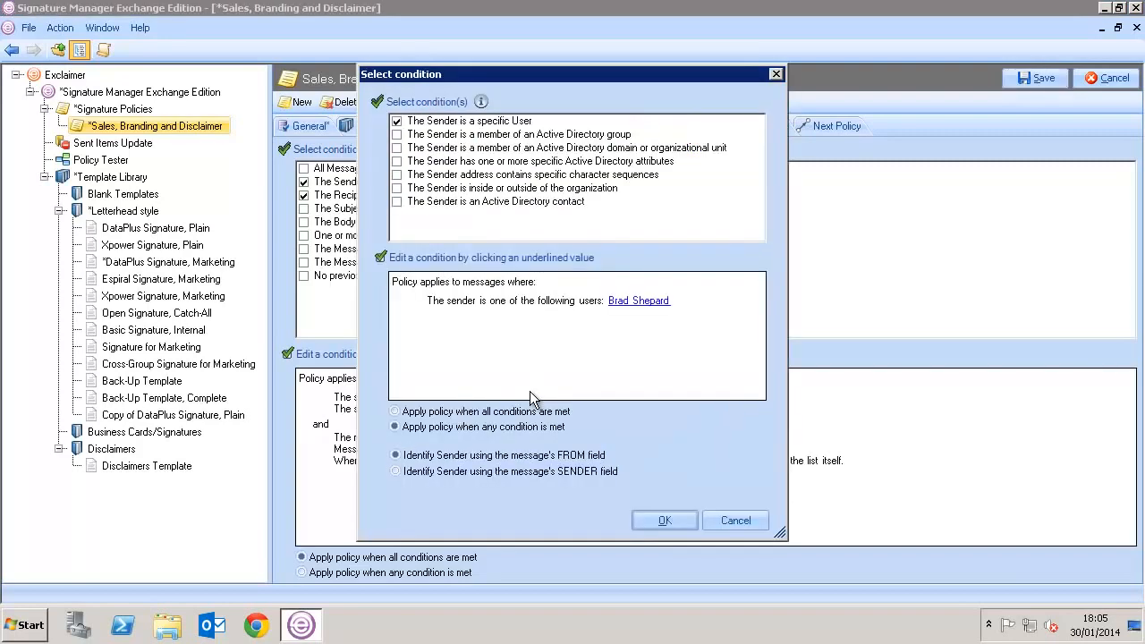
{"action": "left_click", "coordinate": [397, 122]}
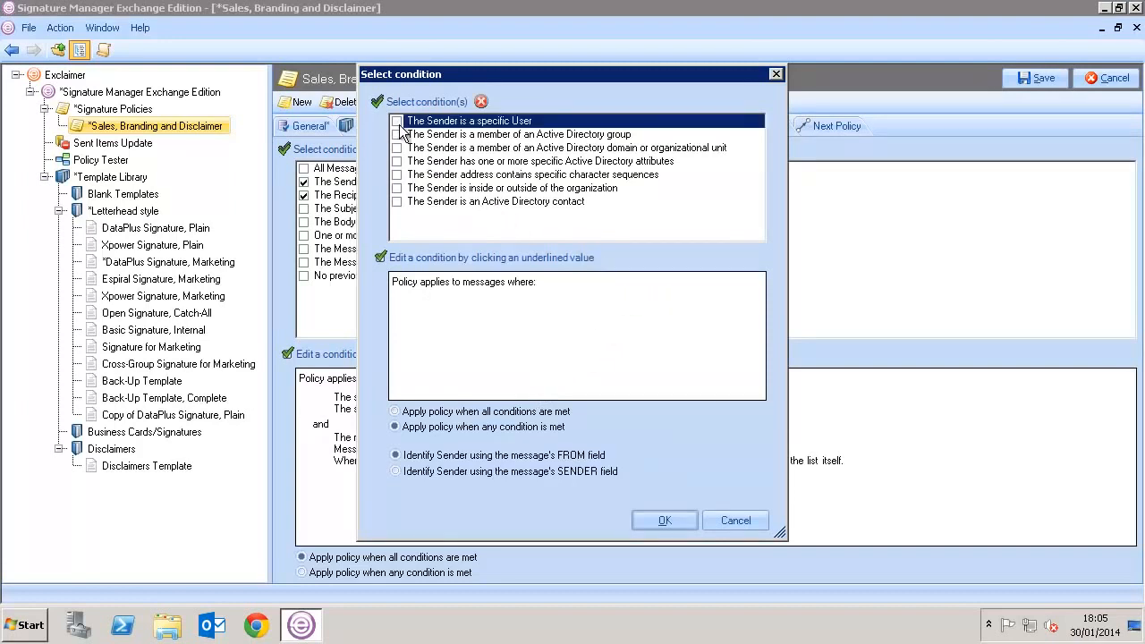
{"action": "left_click", "coordinate": [397, 134]}
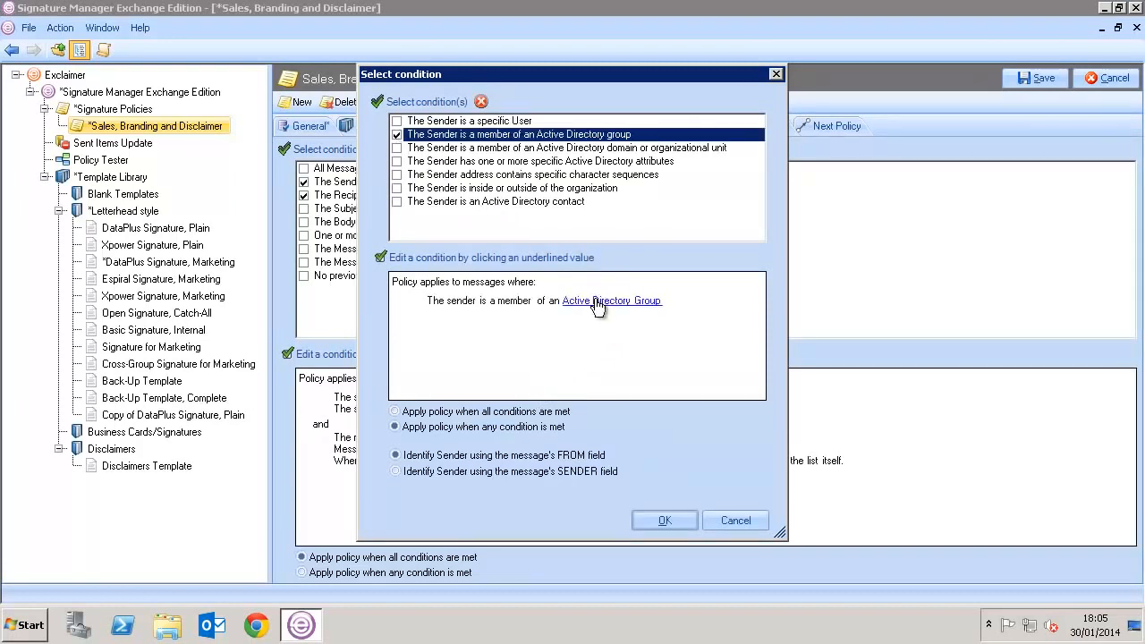
{"action": "left_click", "coordinate": [596, 304]}
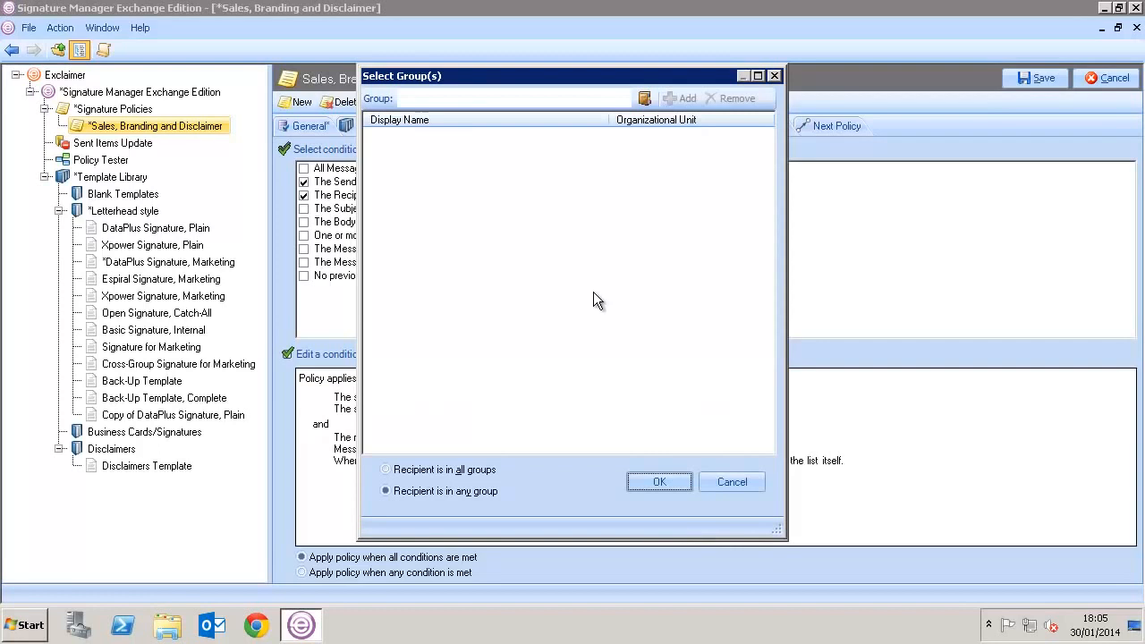
{"action": "left_click", "coordinate": [495, 101]}
{"action": "type", "text": "Sales"}
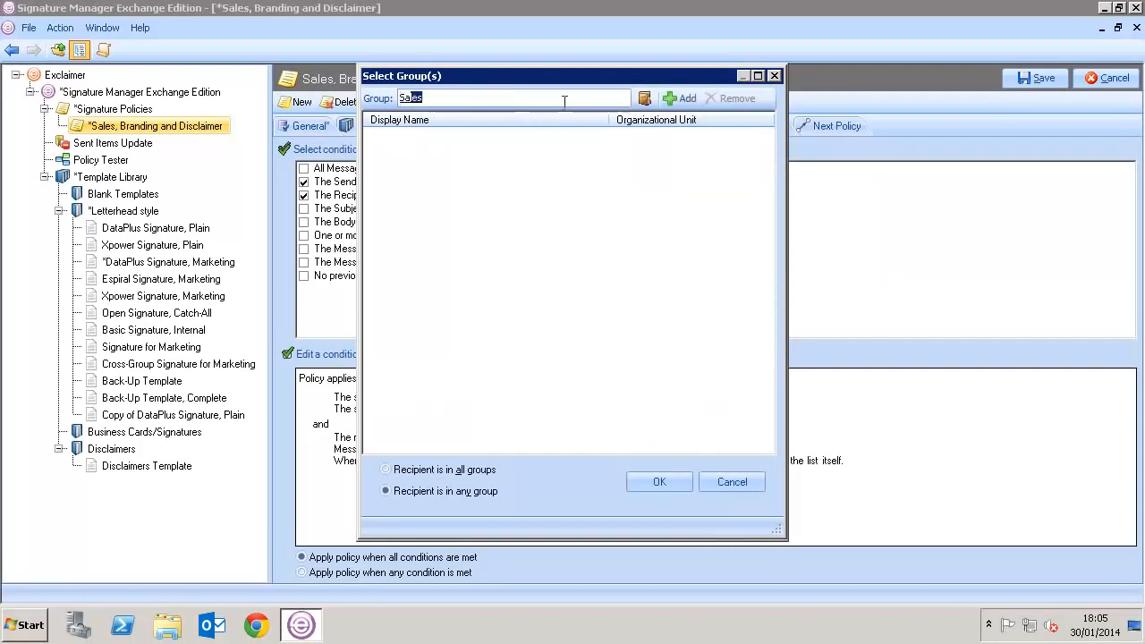
{"action": "left_click", "coordinate": [671, 99]}
{"action": "left_click", "coordinate": [642, 484]}
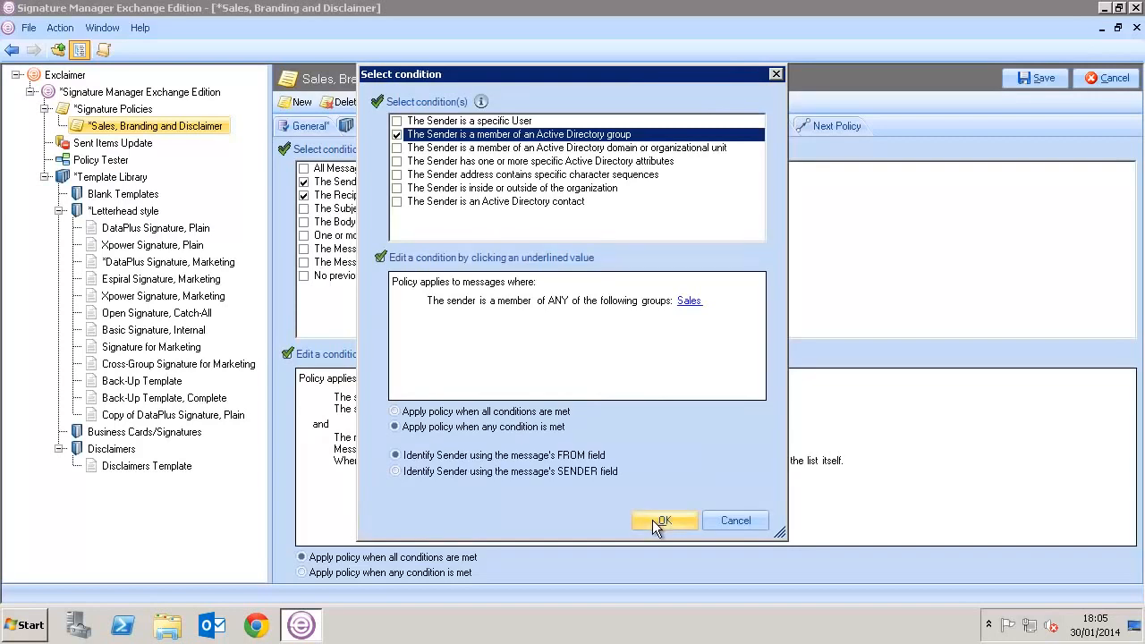
{"action": "left_click", "coordinate": [662, 520]}
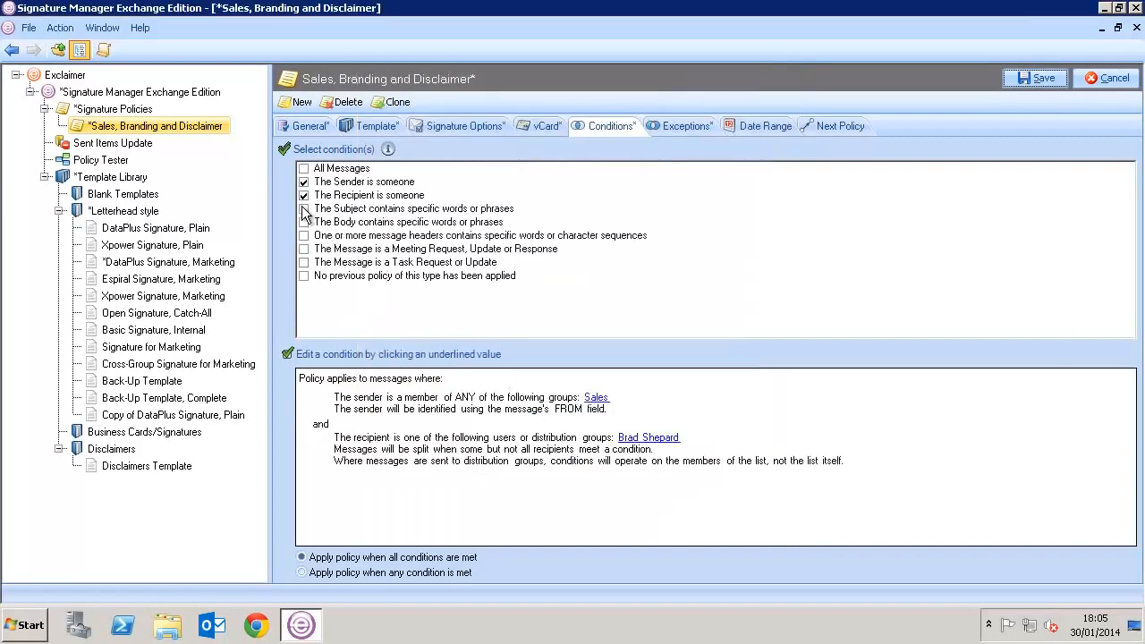
- Change the recipient condition to recipients outside the organization
{"action": "double_click", "coordinate": [639, 444]}
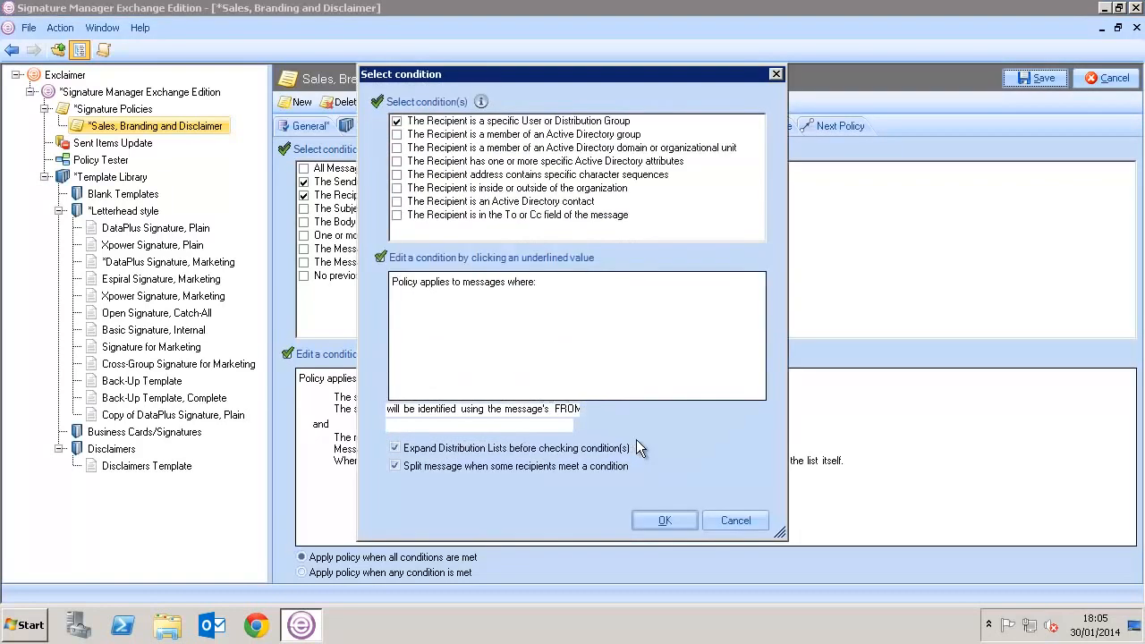
{"action": "left_click", "coordinate": [396, 121]}
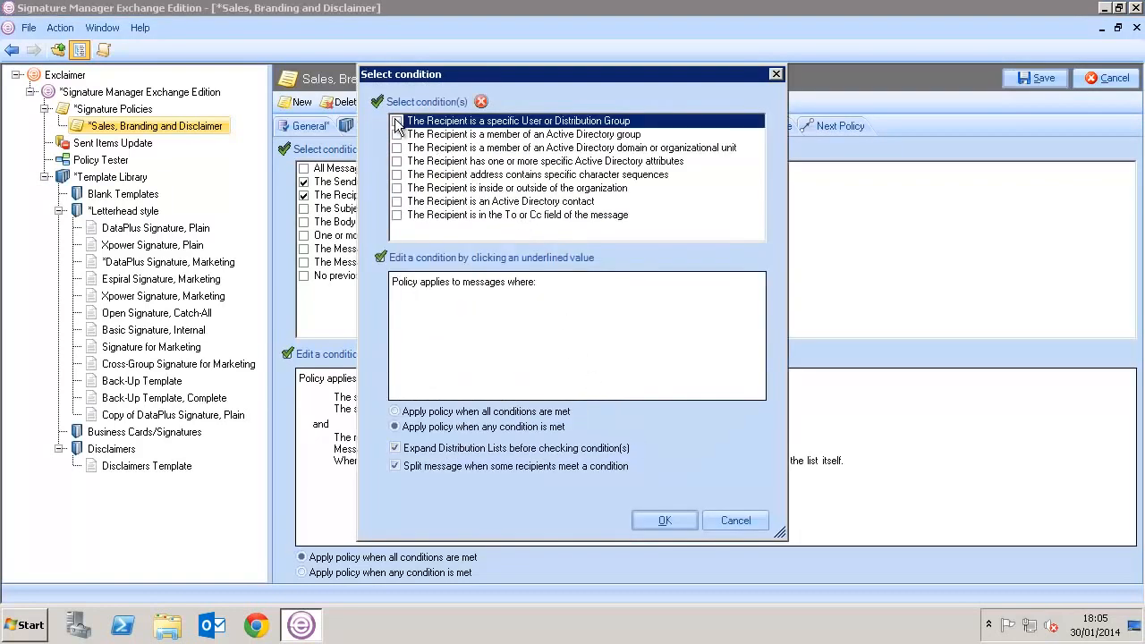
{"action": "left_click", "coordinate": [396, 188]}
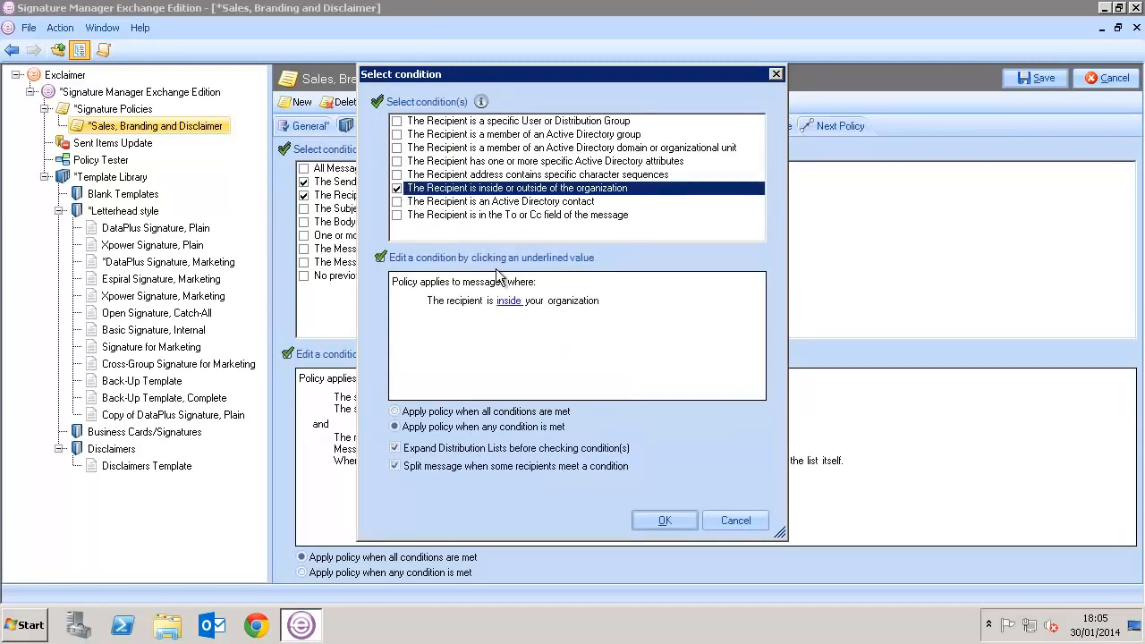
{"action": "left_click", "coordinate": [514, 306]}
{"action": "left_click", "coordinate": [515, 301]}
{"action": "left_click", "coordinate": [506, 328]}
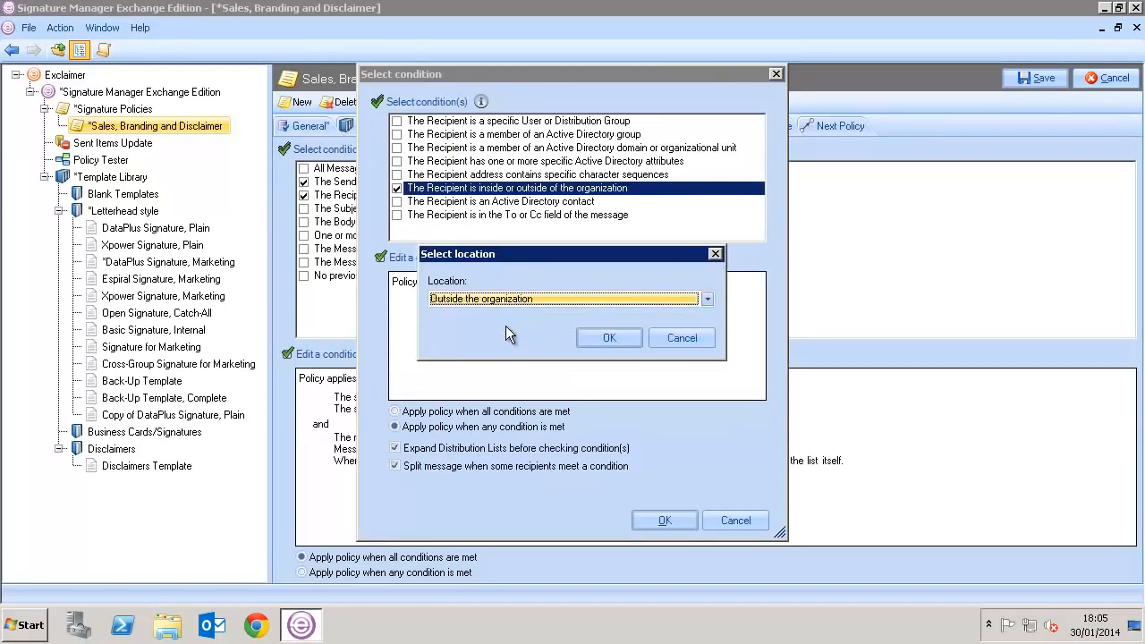
{"action": "left_click", "coordinate": [590, 337]}
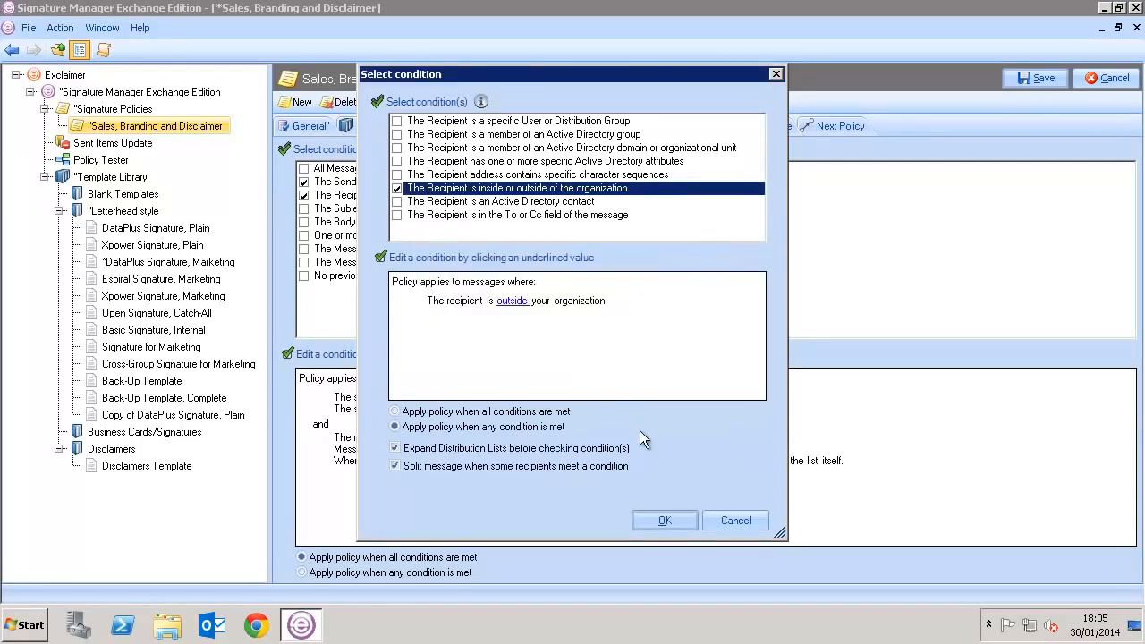
{"action": "left_click", "coordinate": [662, 519]}
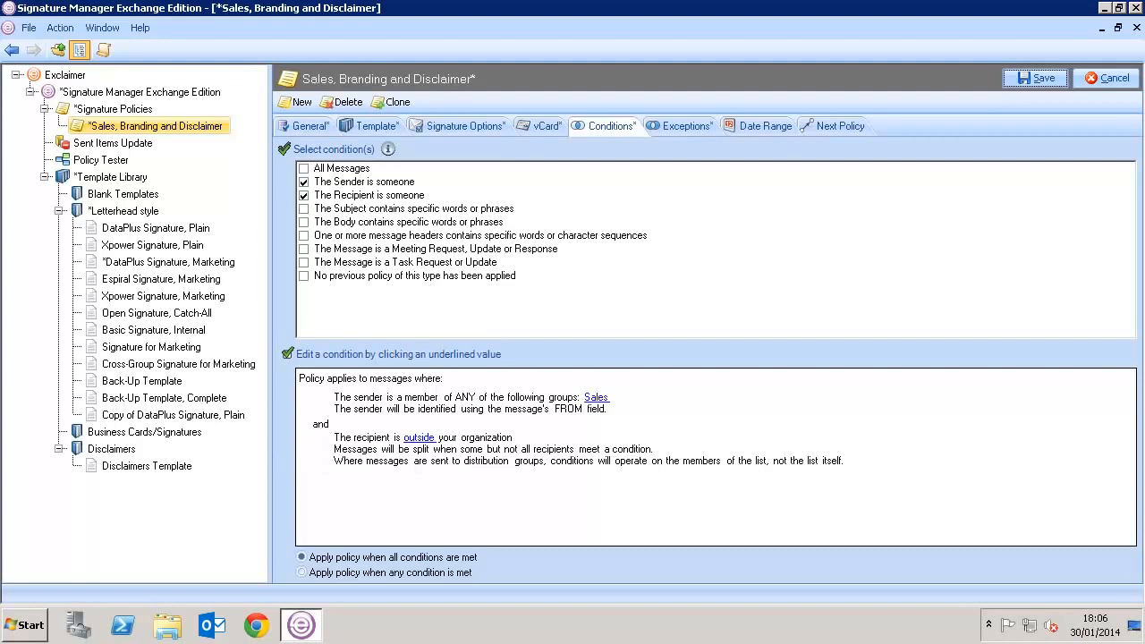
- Add an exception skipping messages whose subject contains 'Monthly Newsletter'
{"action": "left_click", "coordinate": [660, 126]}
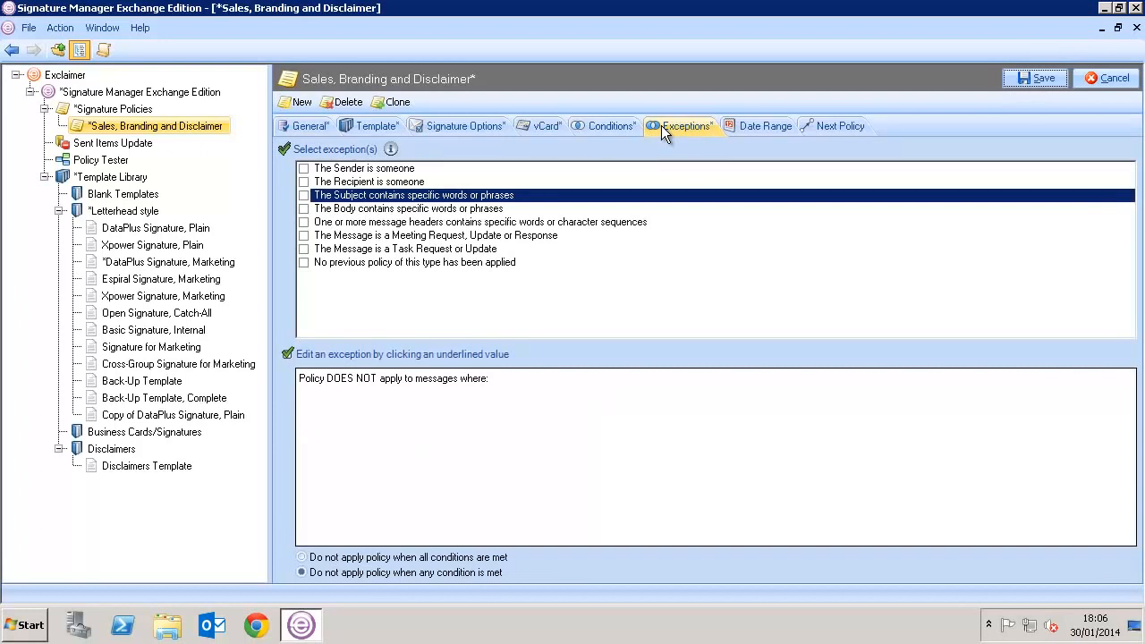
{"action": "left_click", "coordinate": [303, 196]}
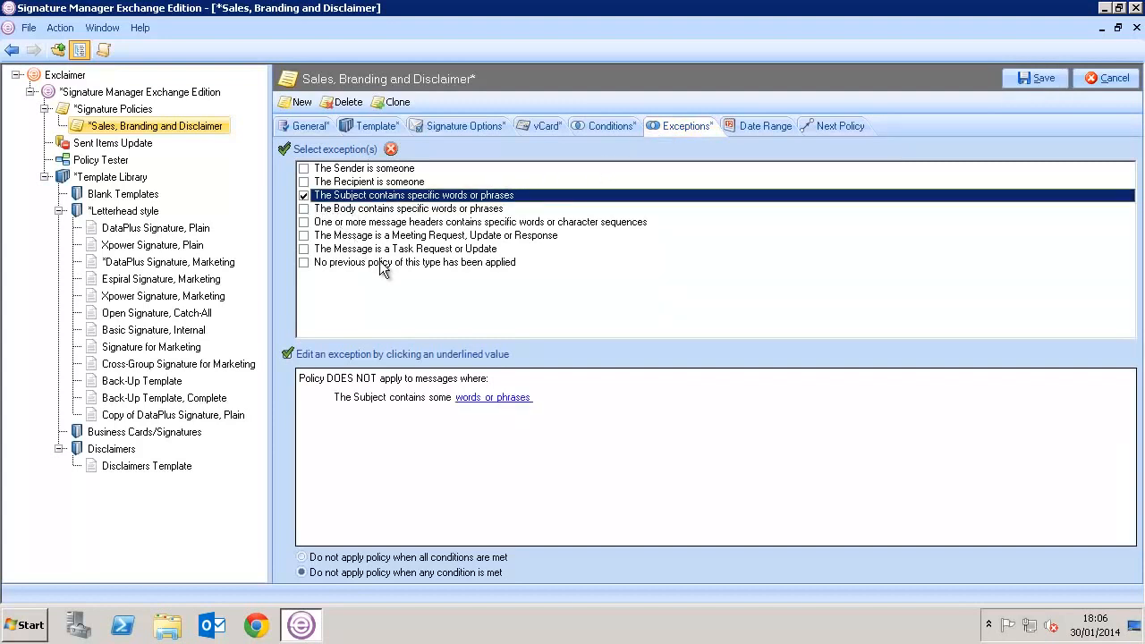
{"action": "left_click", "coordinate": [465, 396]}
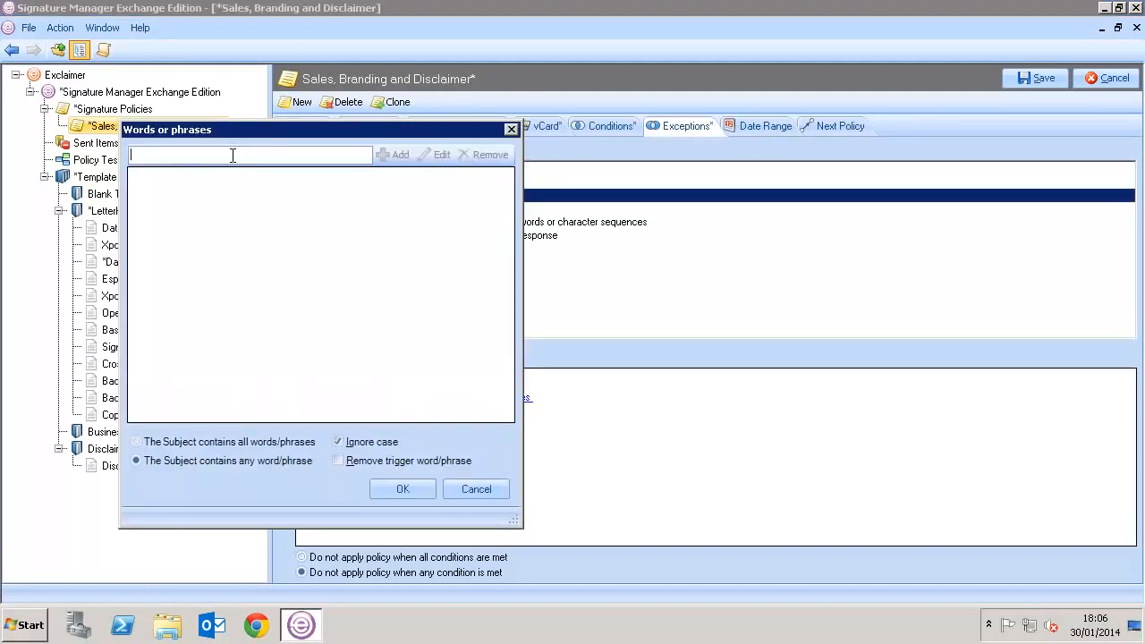
{"action": "type", "text": "Monthly Newsletter"}
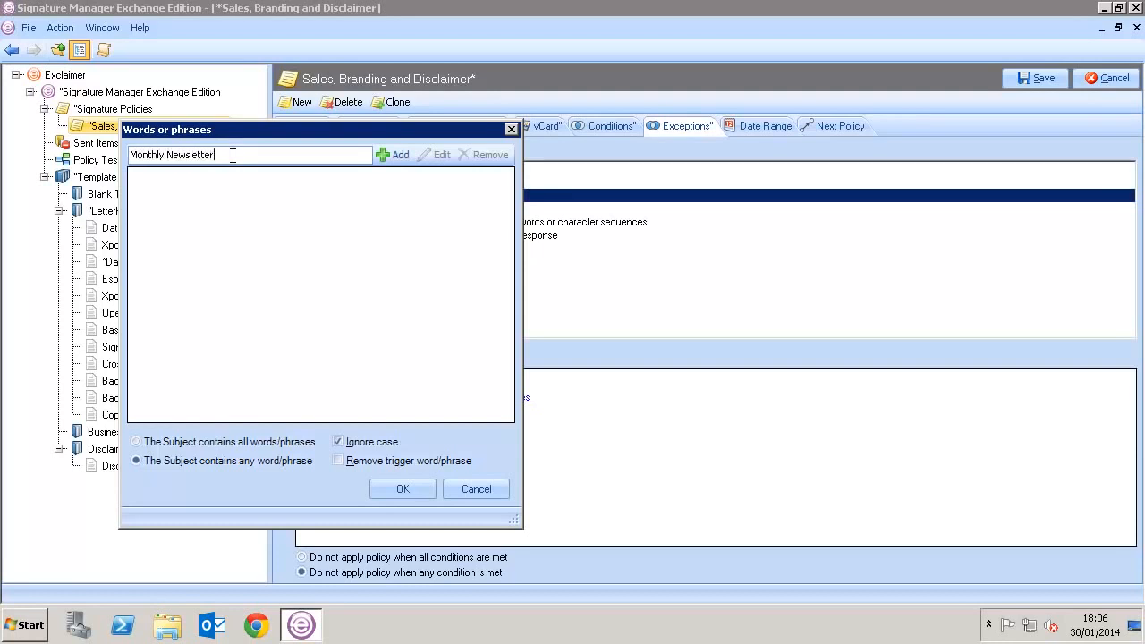
{"action": "left_click", "coordinate": [391, 157]}
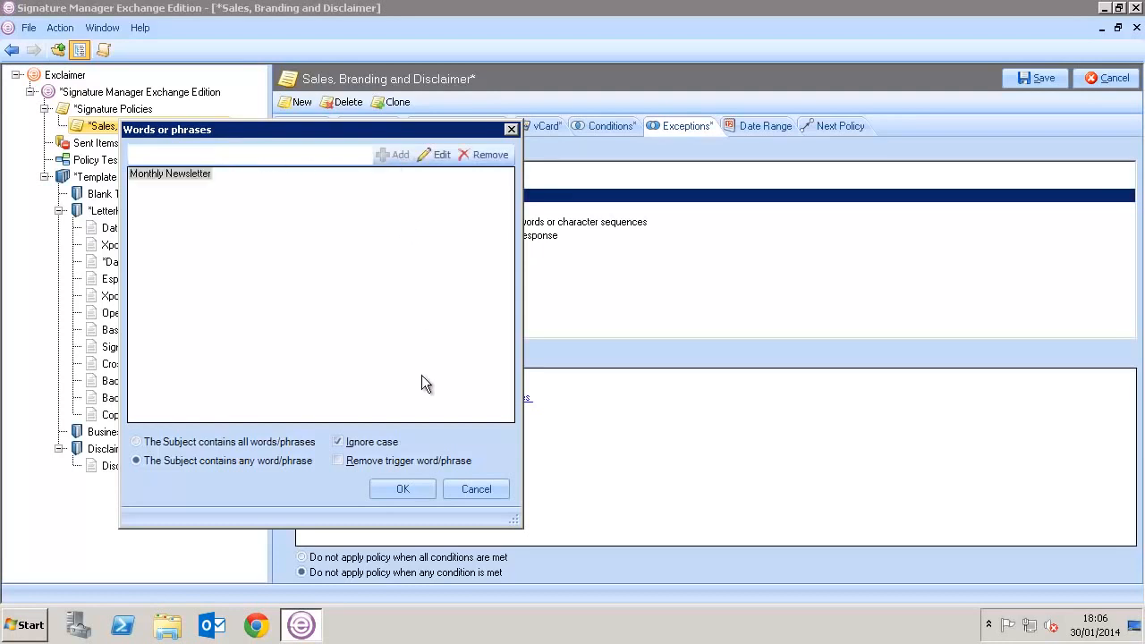
{"action": "left_click", "coordinate": [395, 492]}
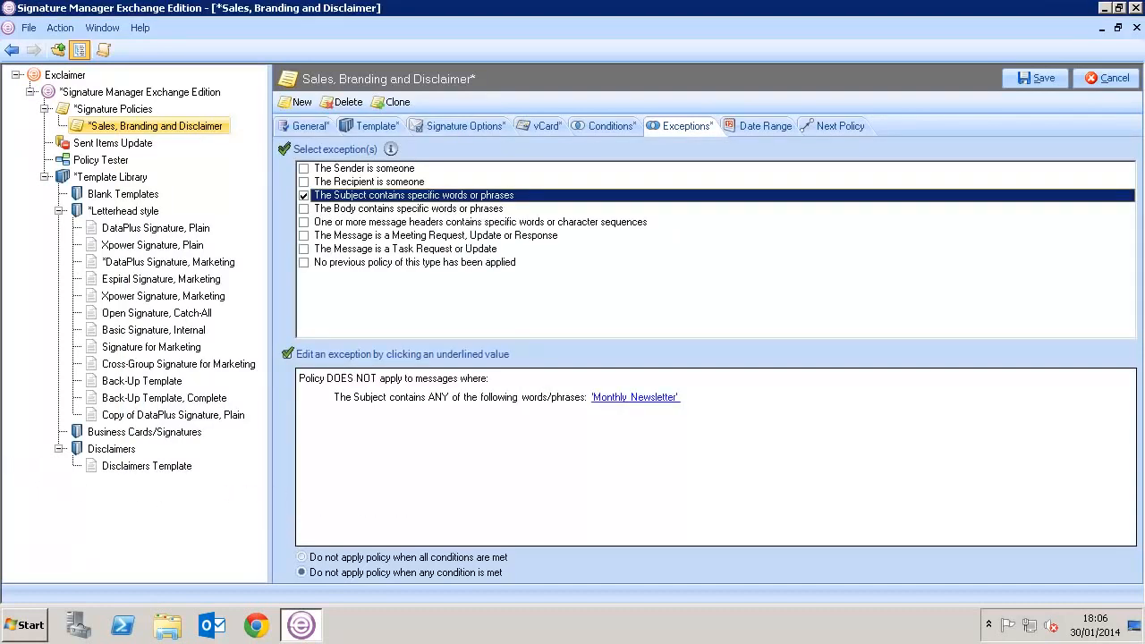
{"action": "left_click", "coordinate": [750, 128]}
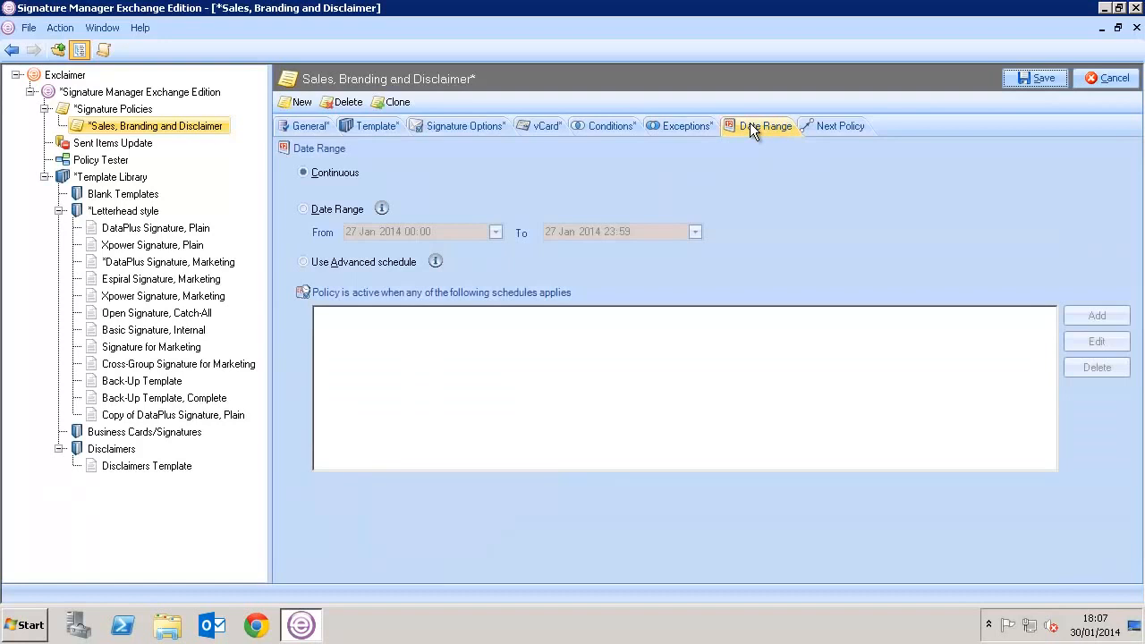
- Limit the policy to a date range ending in February, then switch to an advanced schedule
{"action": "left_click", "coordinate": [357, 215]}
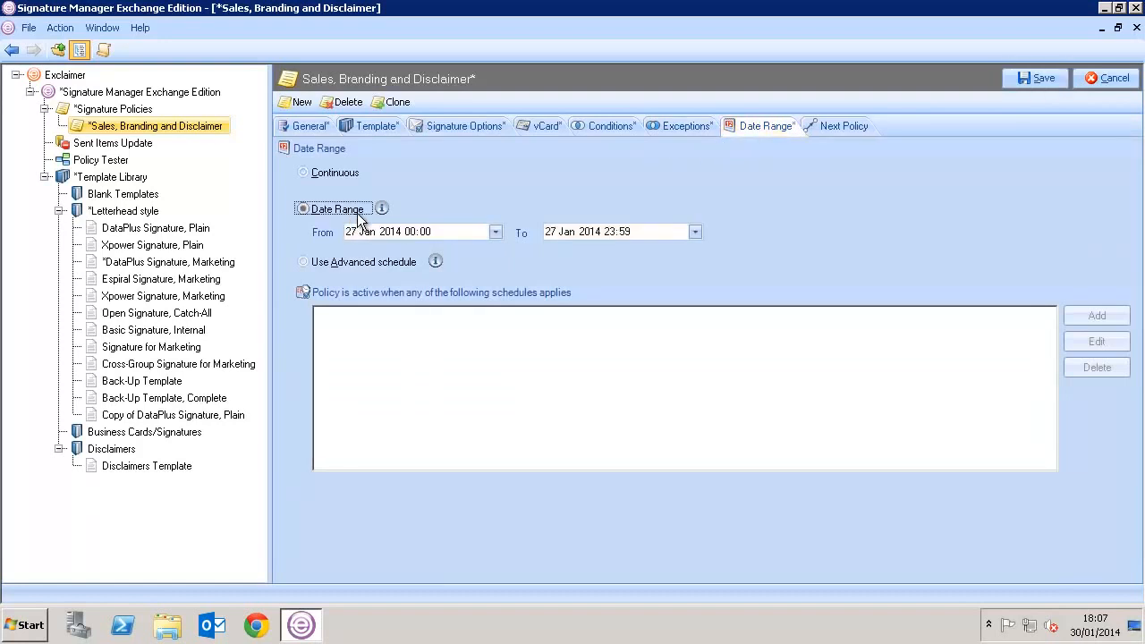
{"action": "left_click", "coordinate": [568, 232]}
{"action": "key", "text": "Up"}
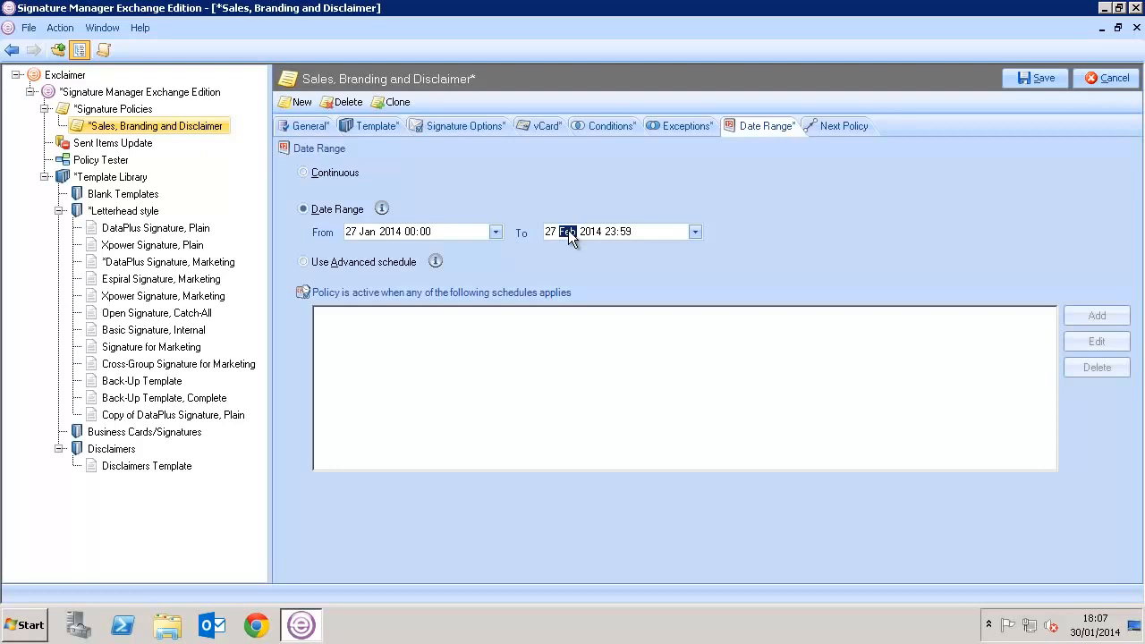
{"action": "left_click", "coordinate": [376, 261]}
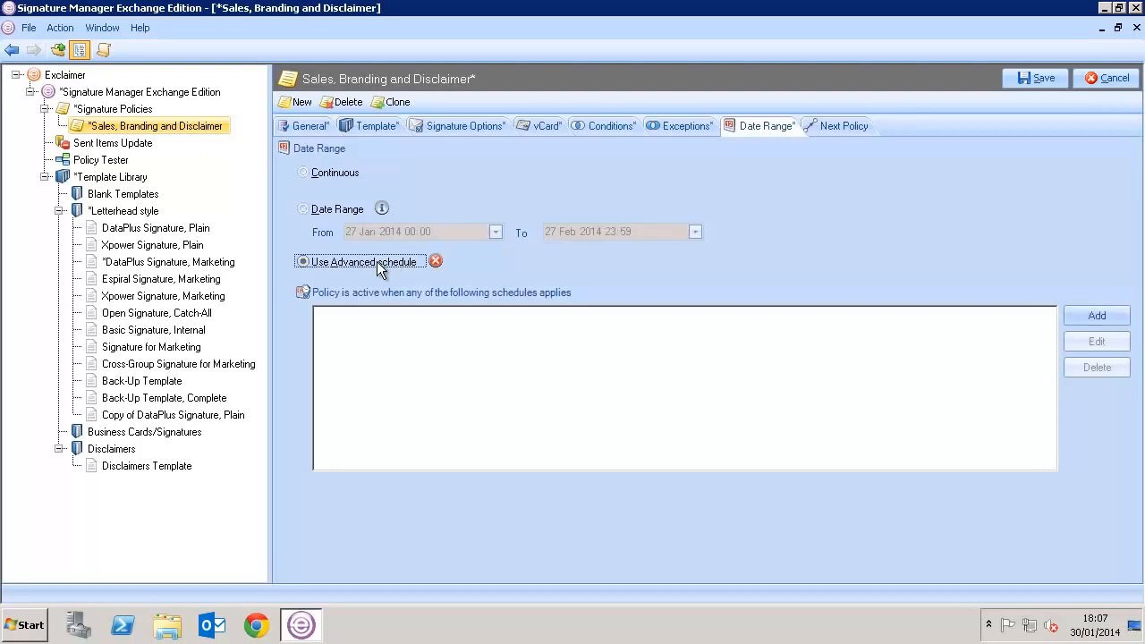
{"action": "left_click", "coordinate": [1091, 315]}
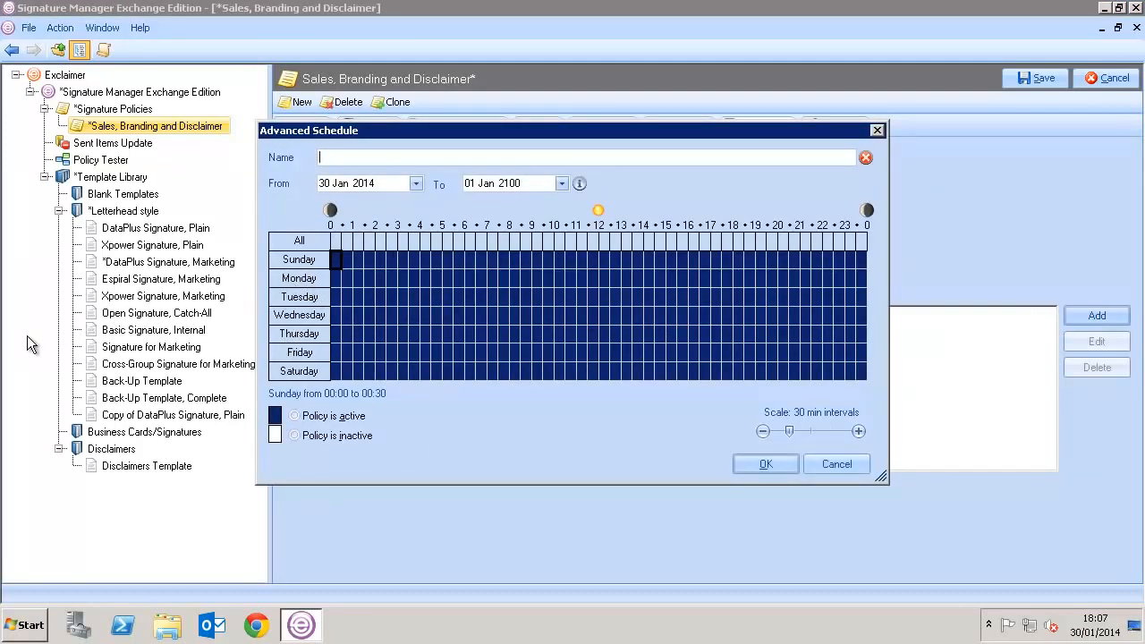
- Mark 00:00–09:00, evenings from 18:00, and all of Saturday and Sunday as inactive
{"action": "left_click_drag", "start_coordinate": [336, 260], "coordinate": [527, 381]}
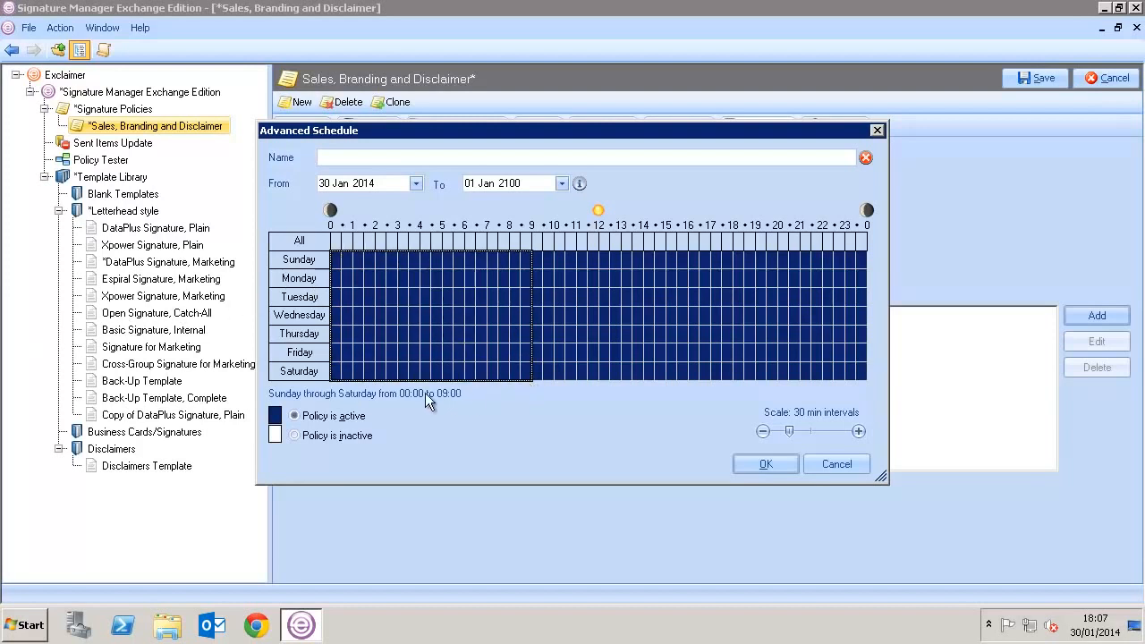
{"action": "left_click", "coordinate": [294, 436]}
{"action": "left_click", "coordinate": [296, 369]}
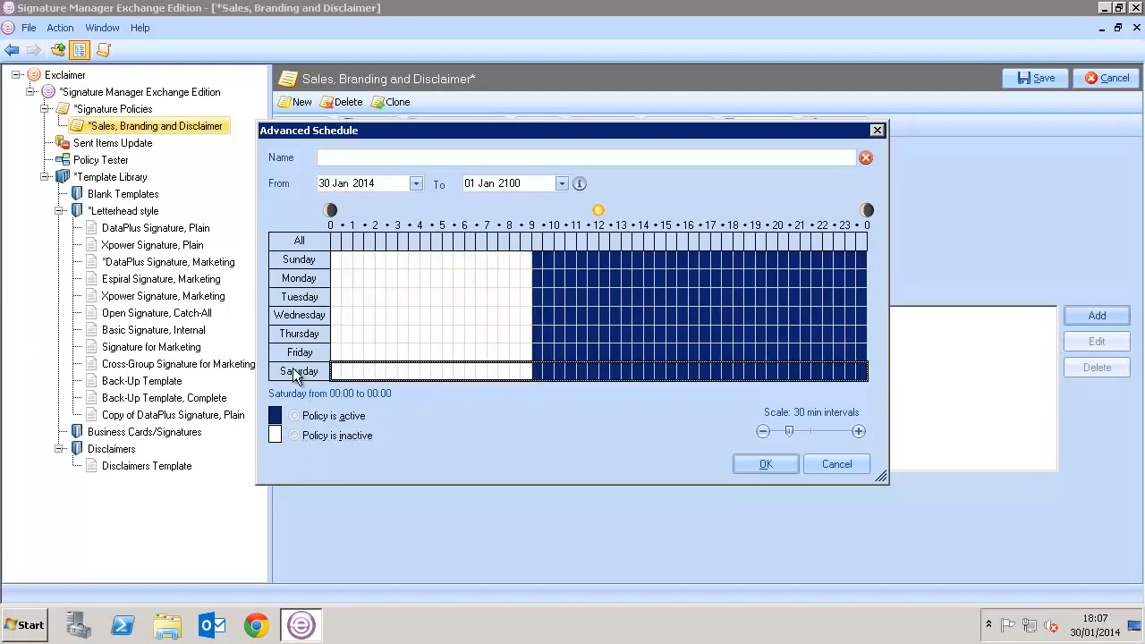
{"action": "left_click", "coordinate": [301, 436]}
{"action": "left_click", "coordinate": [302, 265]}
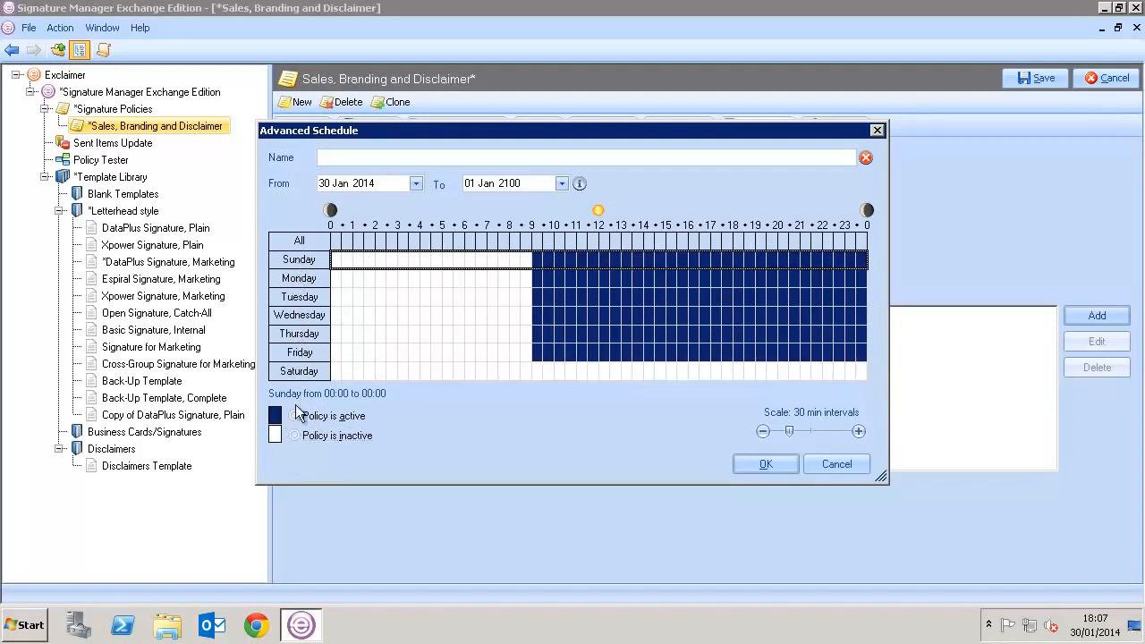
{"action": "left_click", "coordinate": [296, 438]}
{"action": "left_click_drag", "start_coordinate": [737, 279], "coordinate": [876, 362]}
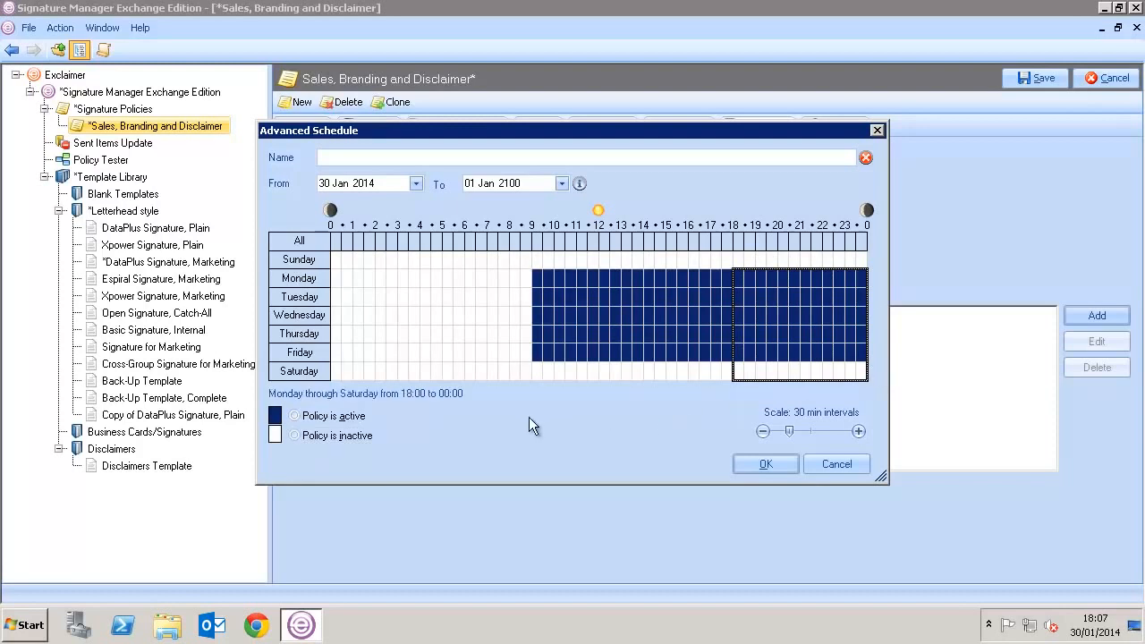
{"action": "left_click", "coordinate": [344, 436]}
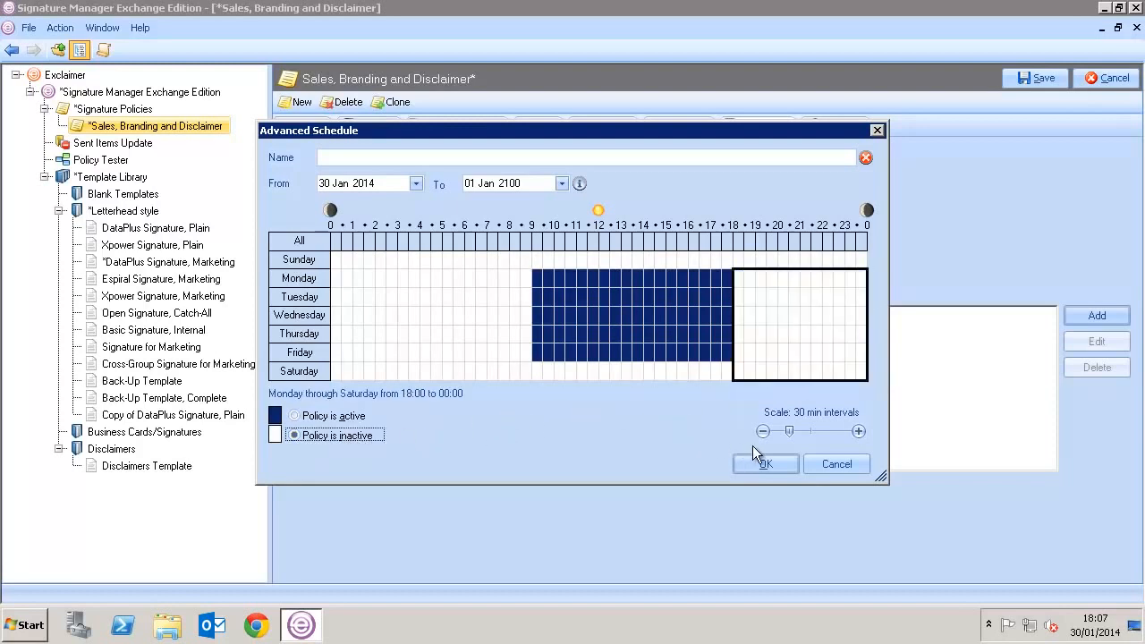
- Name the schedule 'Working Week' and confirm it
{"action": "left_click", "coordinate": [763, 465]}
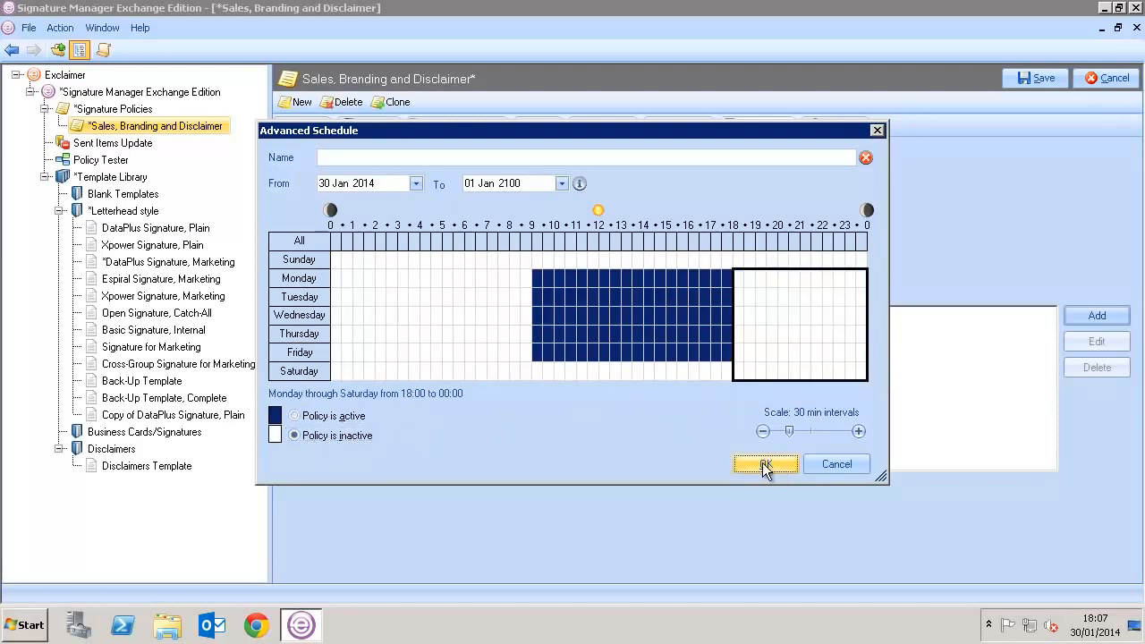
{"action": "left_click", "coordinate": [423, 160]}
{"action": "type", "text": "Working We"}
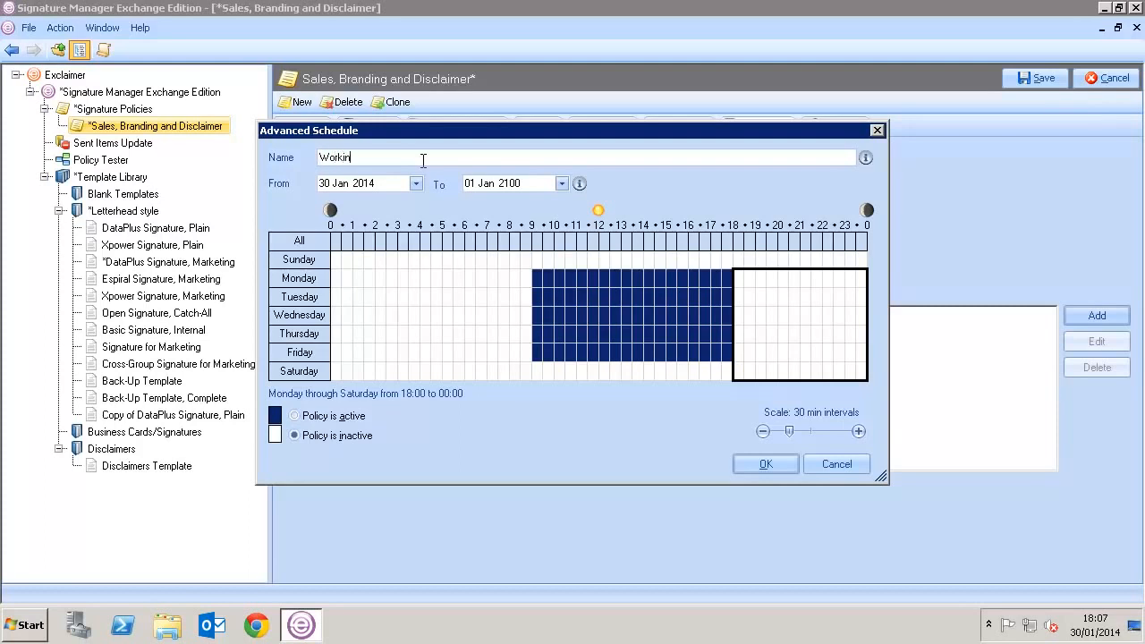
{"action": "type", "text": "ek"}
{"action": "left_click", "coordinate": [765, 464]}
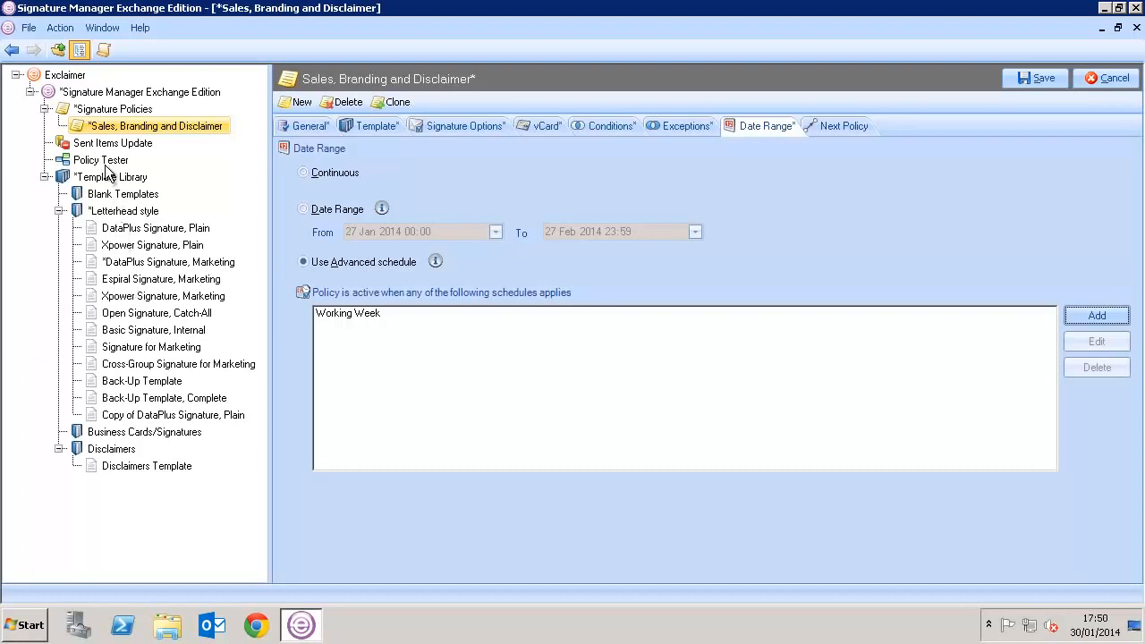
- In Policy Tester, change the sender name and replace the recipient with an external e-mail address
{"action": "left_click", "coordinate": [105, 164]}
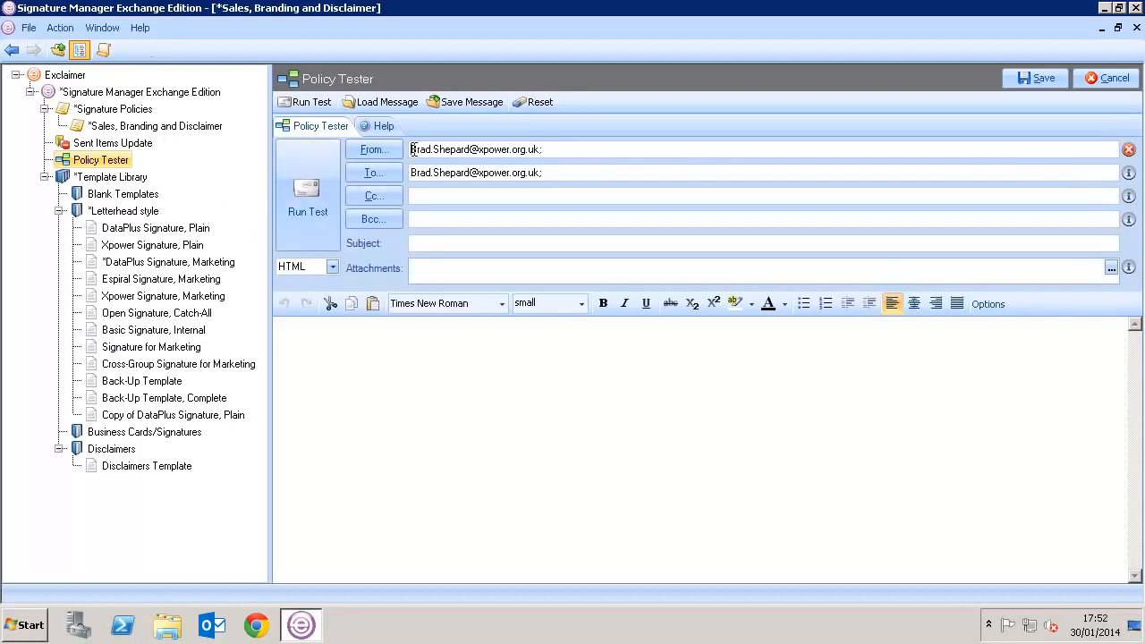
{"action": "left_click_drag", "start_coordinate": [410, 149], "coordinate": [467, 152]}
{"action": "left_click_drag", "start_coordinate": [544, 171], "coordinate": [405, 177]}
{"action": "key", "text": "BackSpace"}
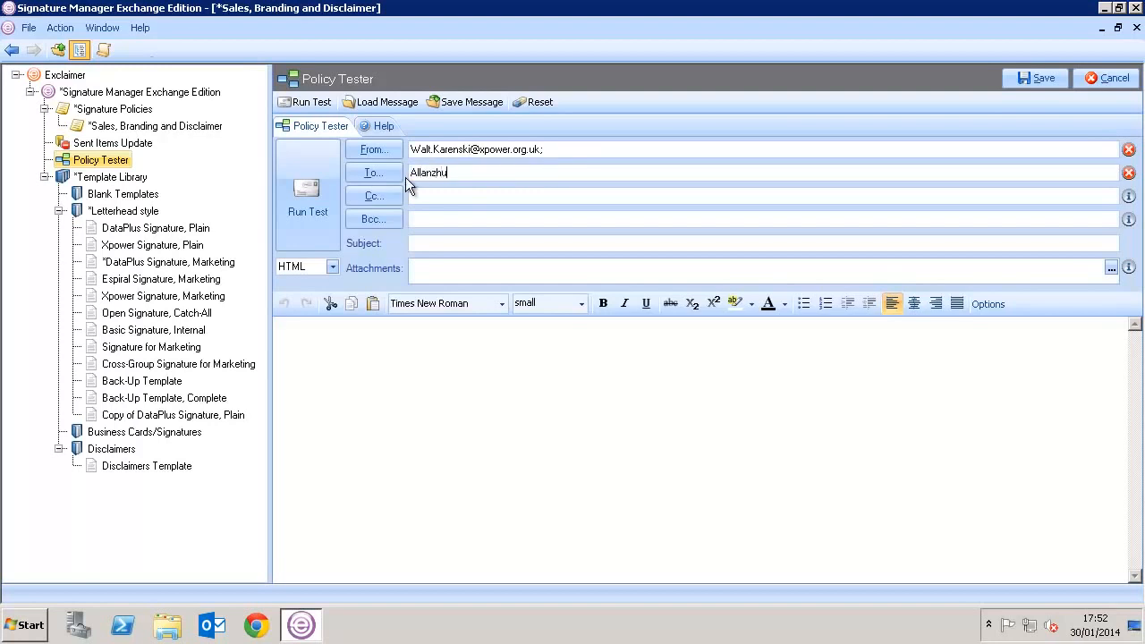
- Enter 'Test' as the subject and body, then run the policy test
{"action": "key", "text": "Tab"}
{"action": "key", "text": "Tab"}
{"action": "key", "text": "Tab"}
{"action": "type", "text": "Test"}
{"action": "left_click", "coordinate": [387, 336]}
{"action": "type", "text": "Test"}
{"action": "left_click", "coordinate": [311, 203]}
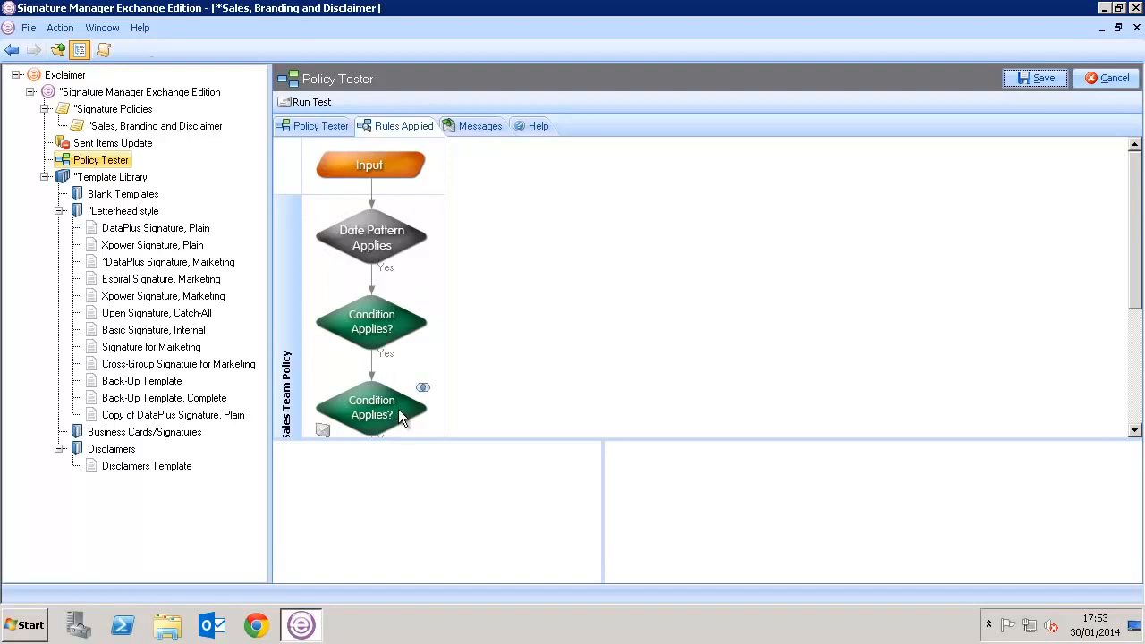
- Preview the Test message before and after the signature is applied, then return to the test form
{"action": "left_click", "coordinate": [324, 429]}
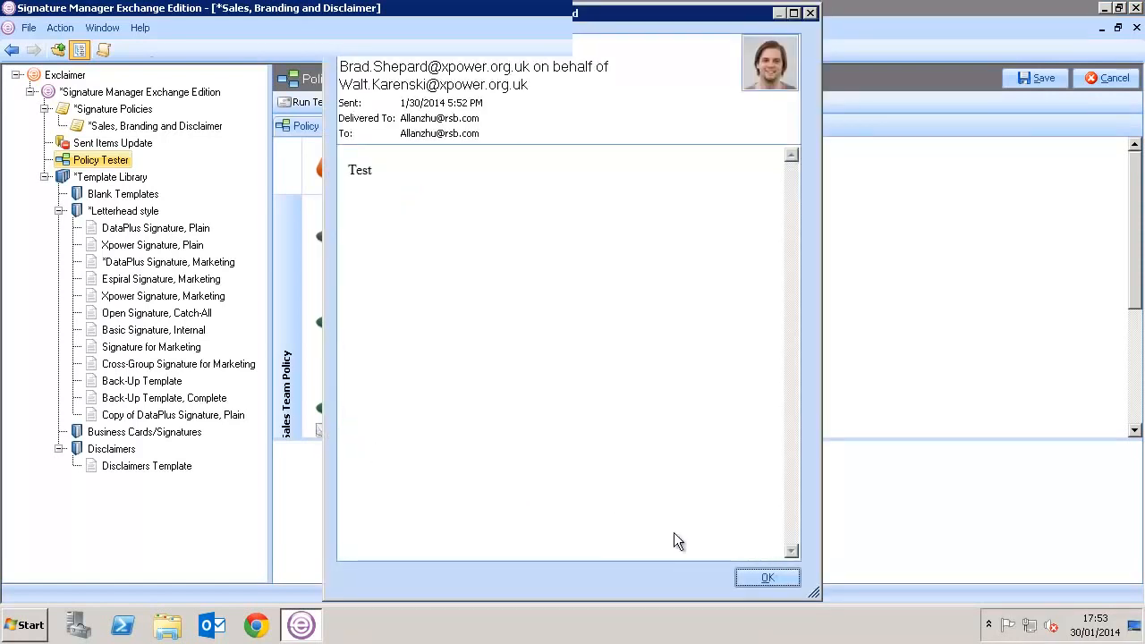
{"action": "left_click", "coordinate": [767, 578]}
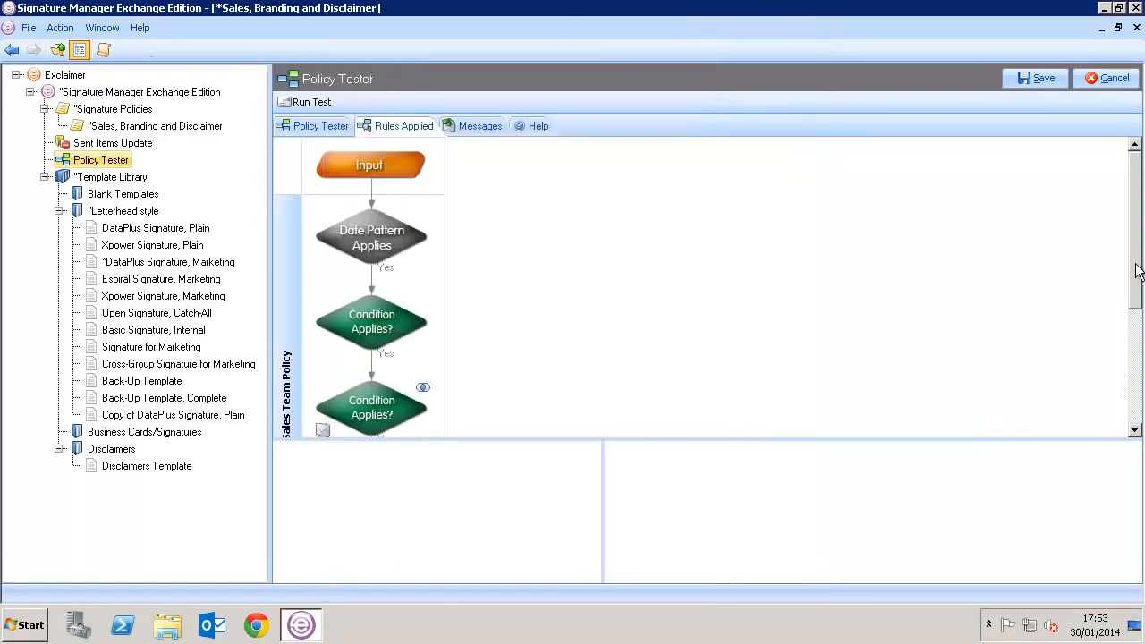
{"action": "left_click_drag", "start_coordinate": [1136, 272], "coordinate": [1136, 403]}
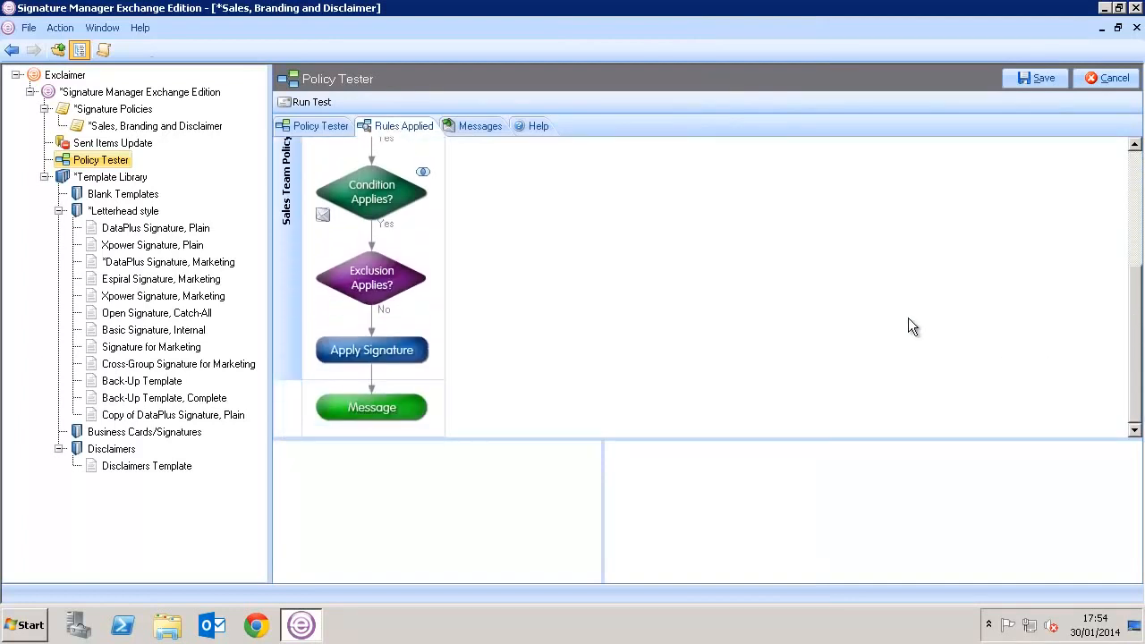
{"action": "left_click", "coordinate": [322, 431]}
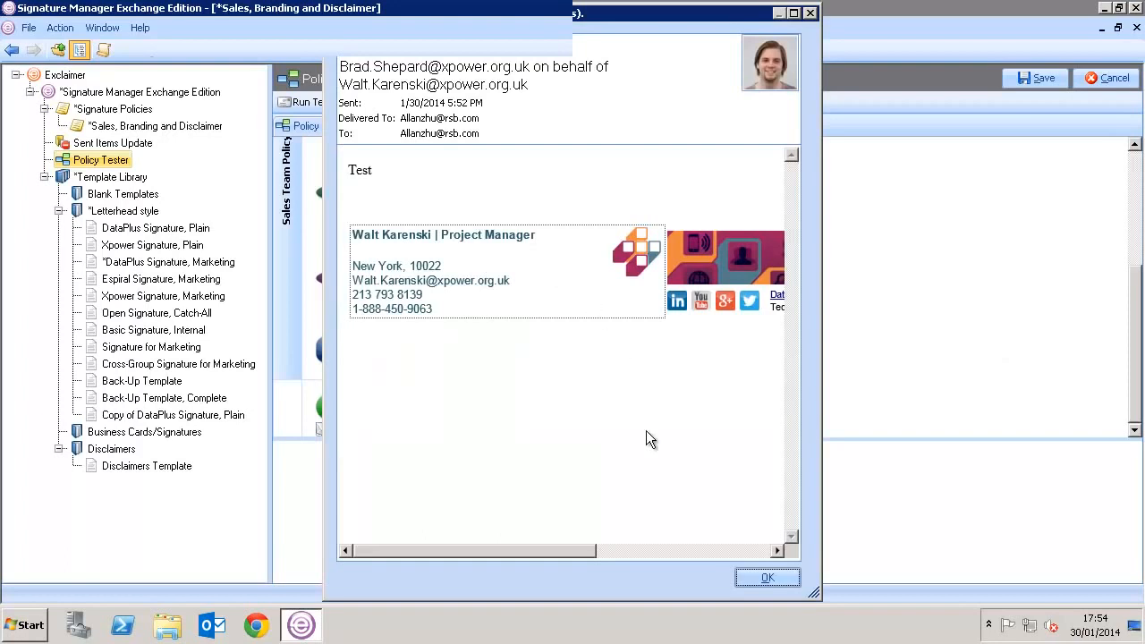
{"action": "left_click", "coordinate": [745, 577]}
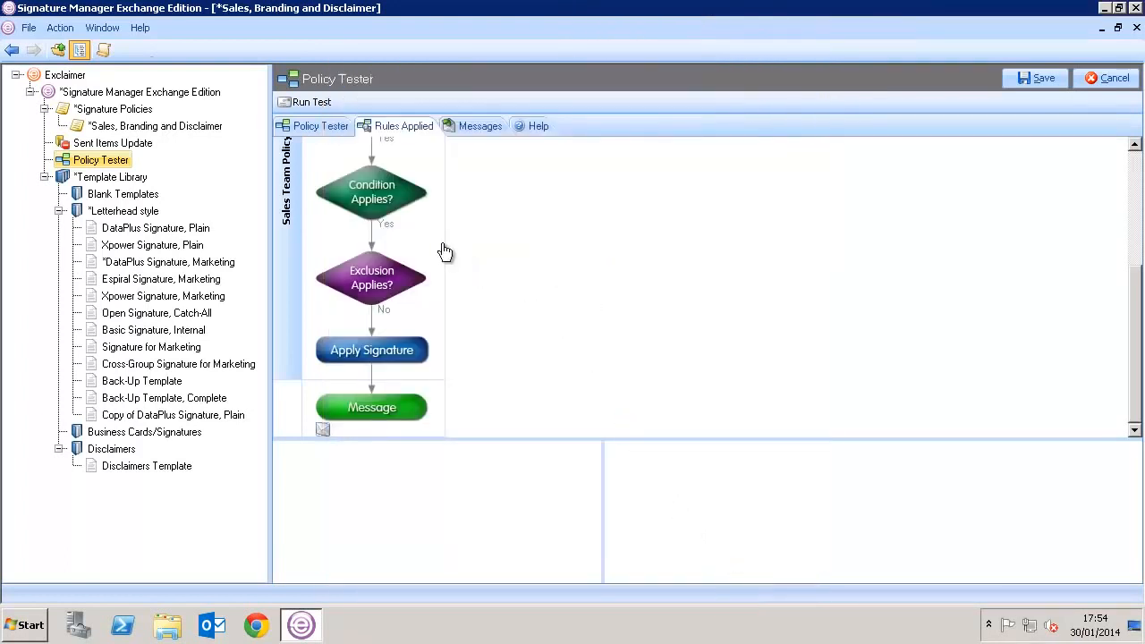
{"action": "left_click", "coordinate": [321, 125]}
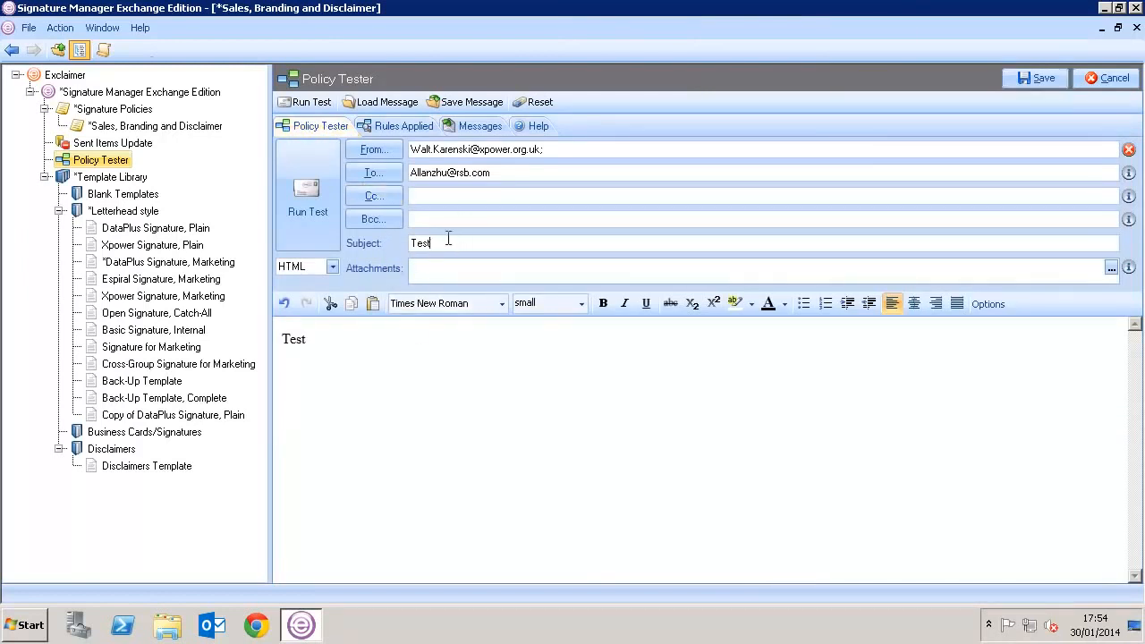
- Rerun the policy test with subject 'Monthly Newsletter' and confirm the previewed message stays unsigned
{"action": "left_click_drag", "start_coordinate": [448, 239], "coordinate": [402, 243]}
{"action": "type", "text": "Monthly Newsletter"}
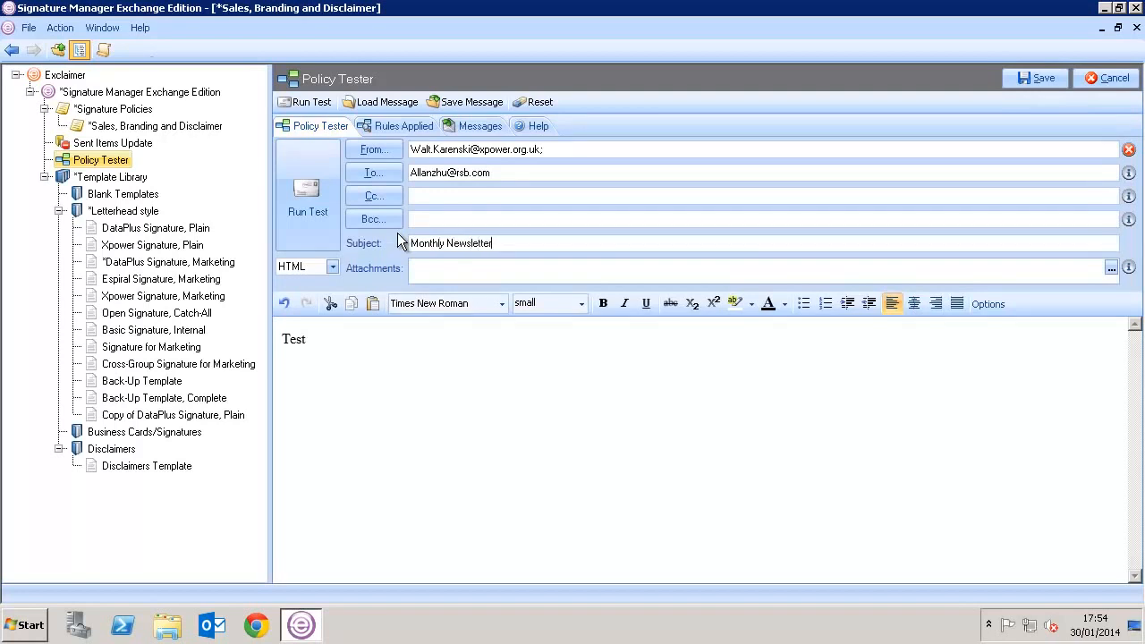
{"action": "left_click", "coordinate": [321, 194]}
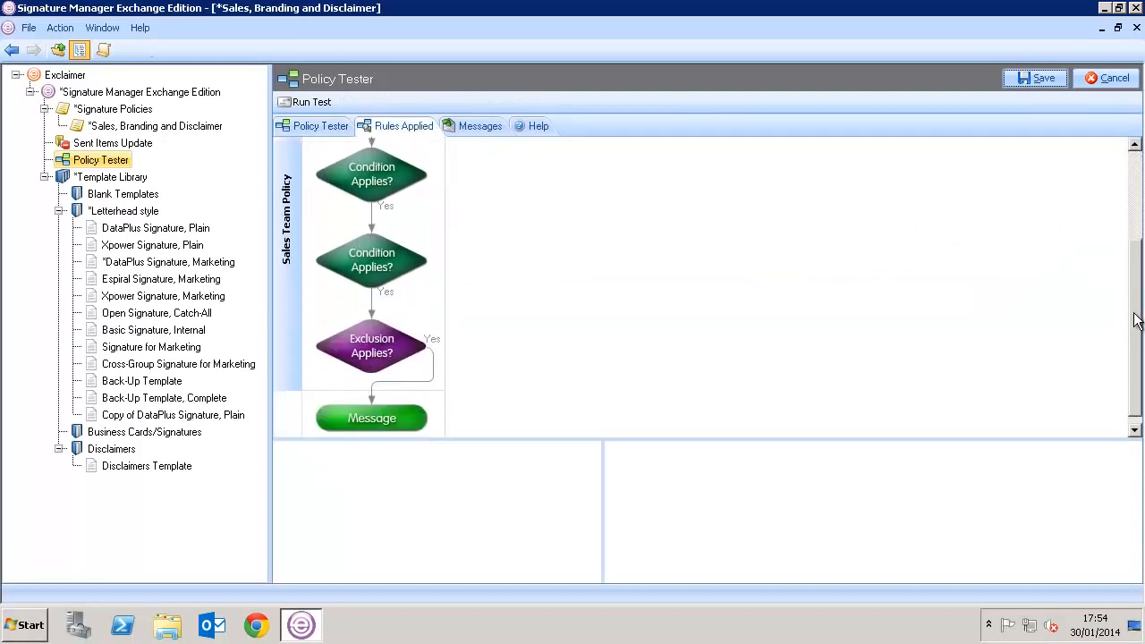
{"action": "left_click", "coordinate": [409, 407]}
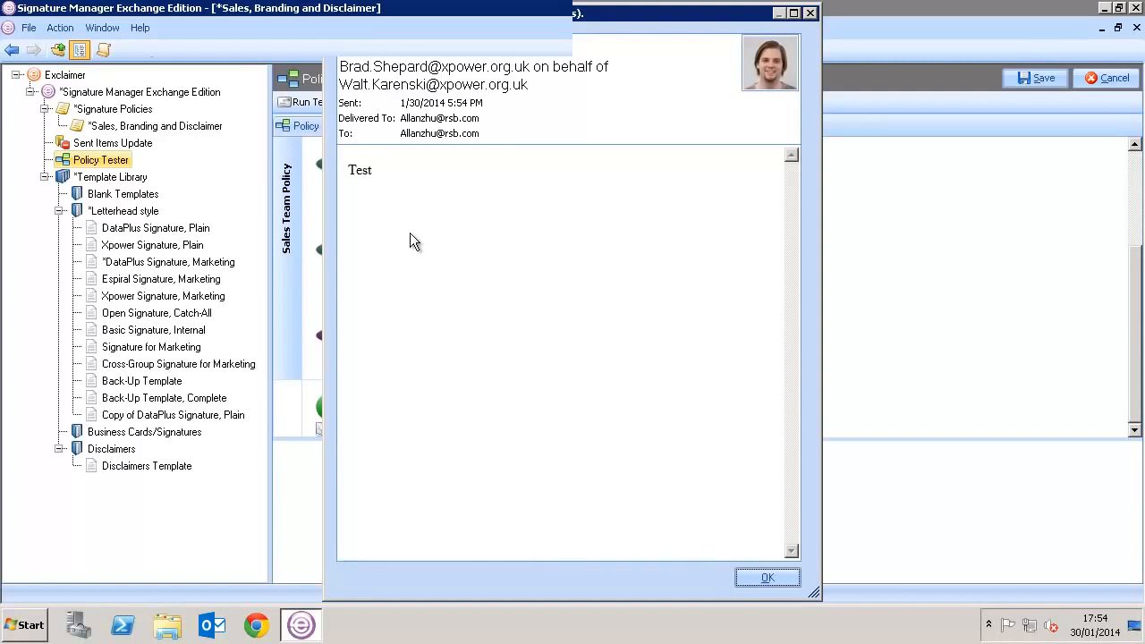
{"action": "left_click", "coordinate": [759, 580]}
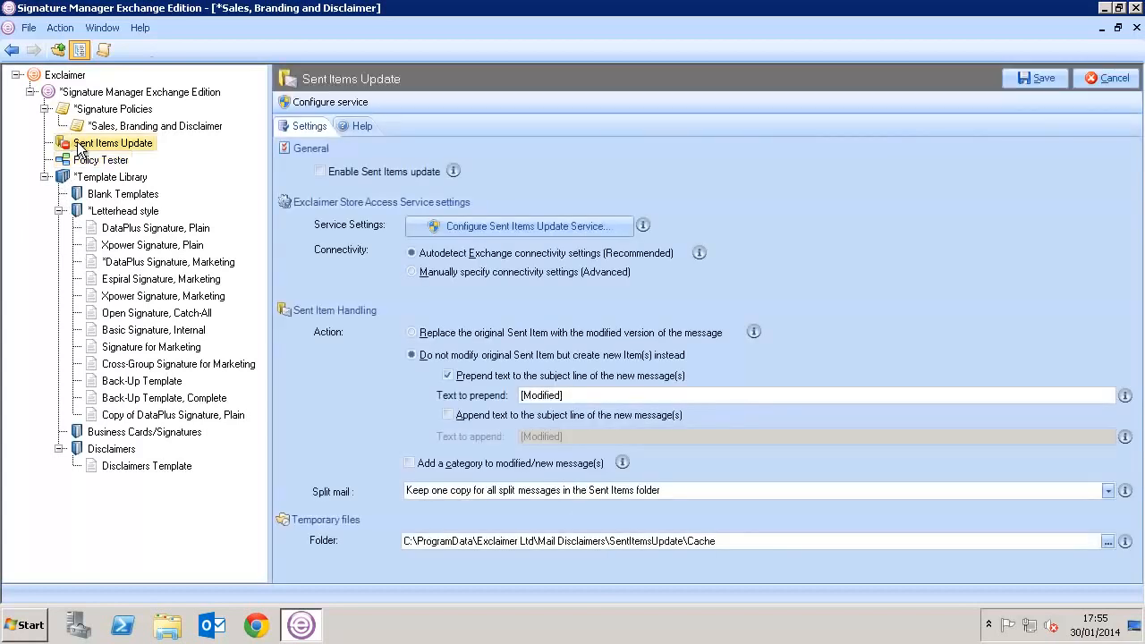
- Enable Sent Items update, then launch Outlook from the taskbar
{"action": "left_click", "coordinate": [320, 171]}
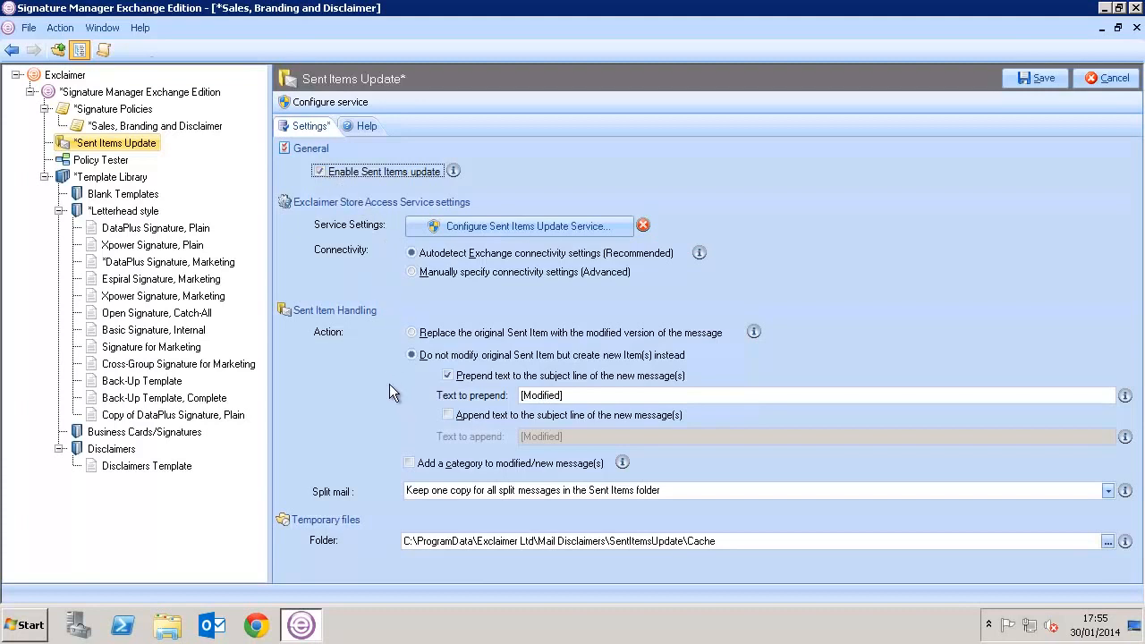
{"action": "left_click", "coordinate": [214, 629]}
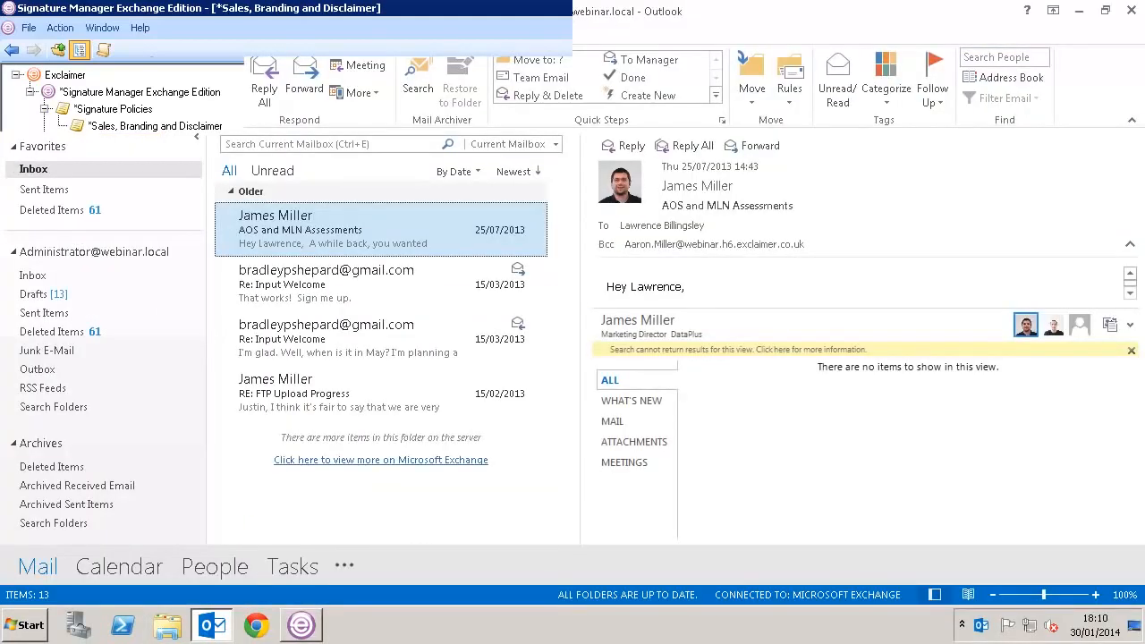
- Send a new email to the external recipient with subject 'Test' and body 'Test'
{"action": "left_click", "coordinate": [21, 89]}
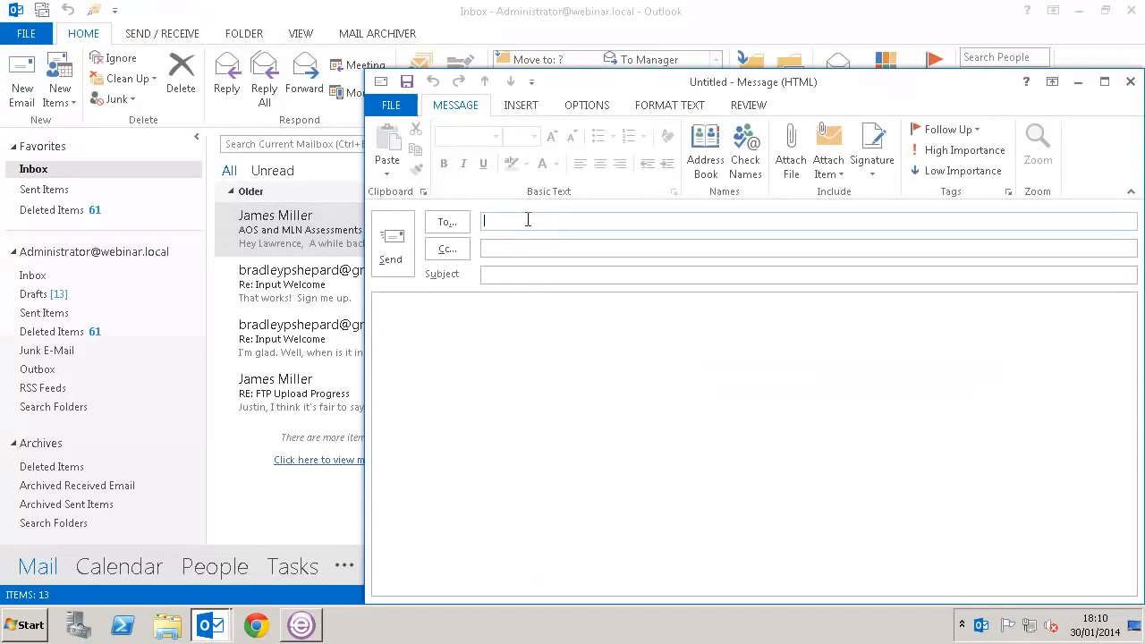
{"action": "type", "text": "brad"}
{"action": "key", "text": "Tab"}
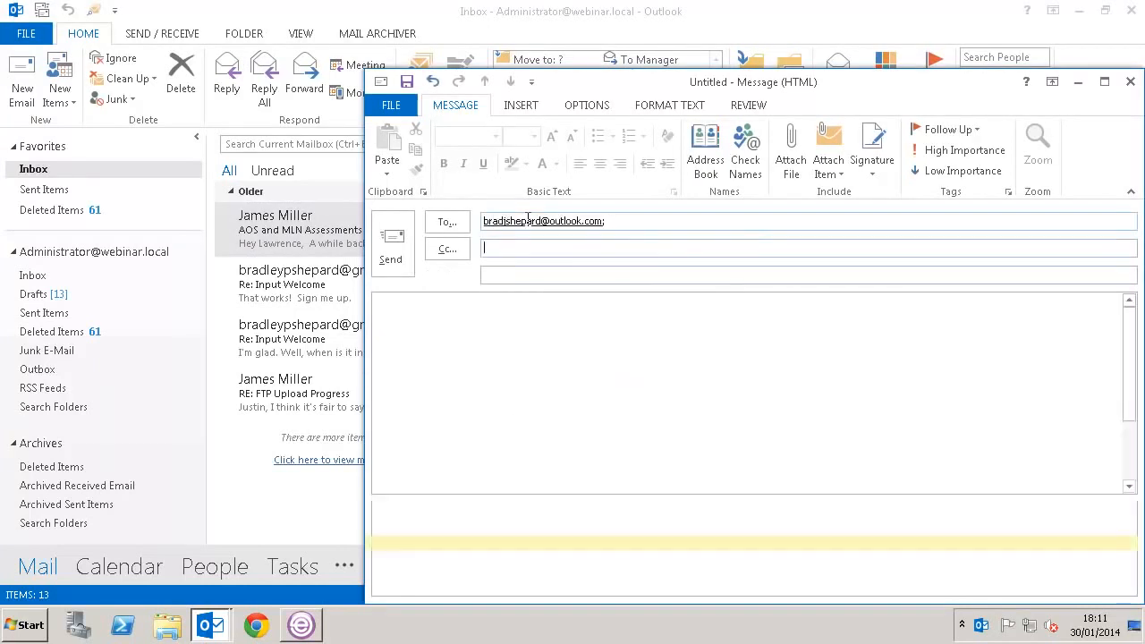
{"action": "key", "text": "Tab"}
{"action": "type", "text": "Test"}
{"action": "key", "text": "Tab"}
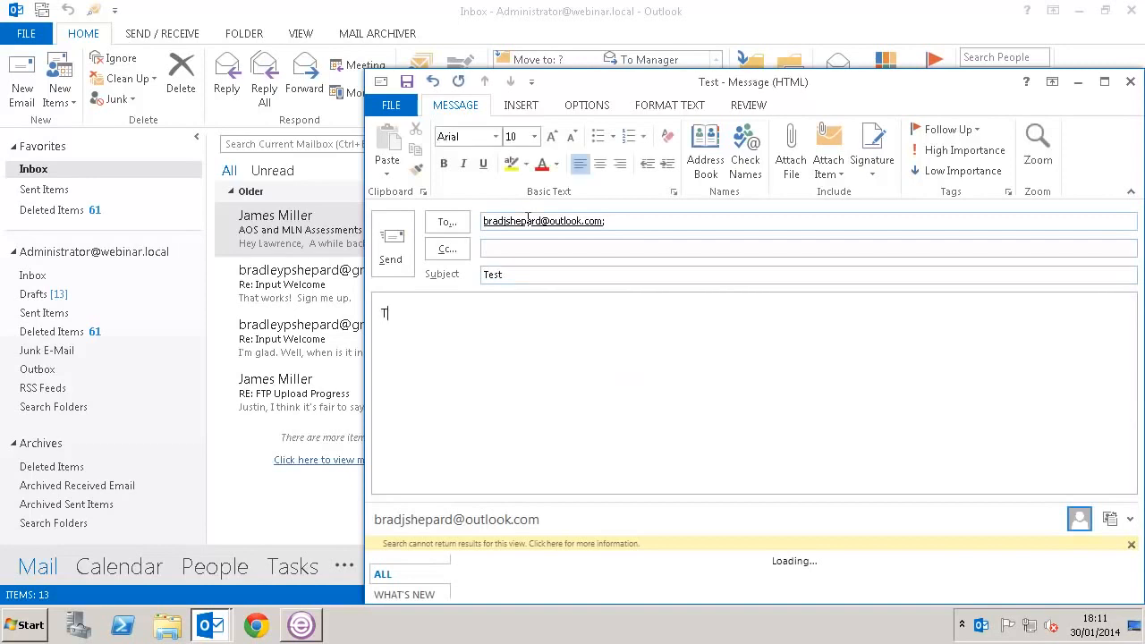
{"action": "type", "text": "Test"}
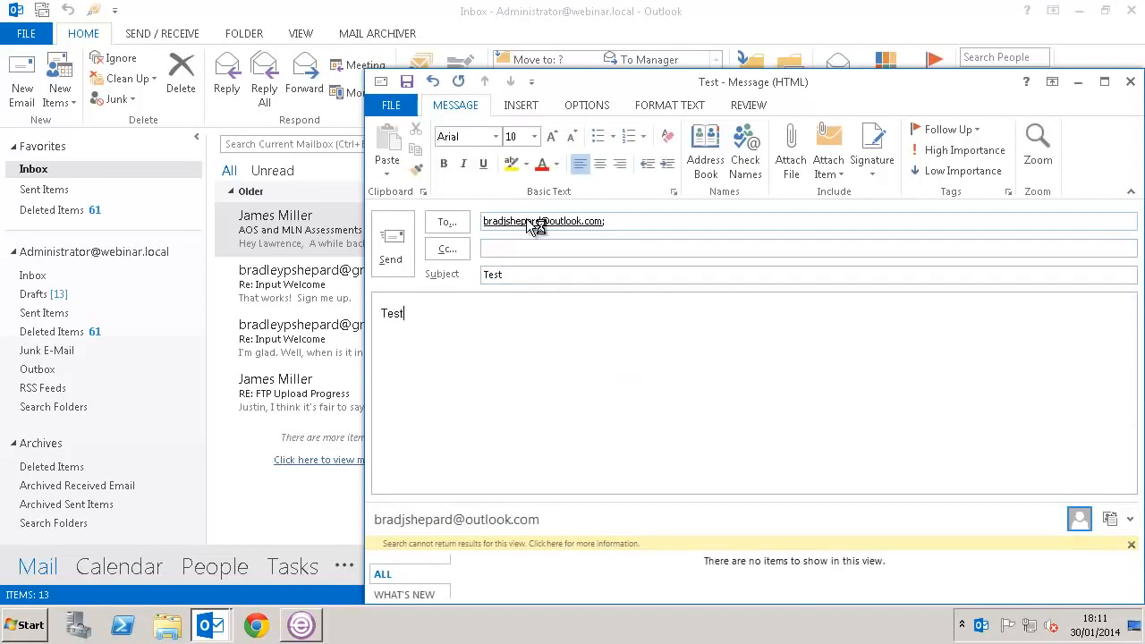
{"action": "left_click", "coordinate": [390, 264]}
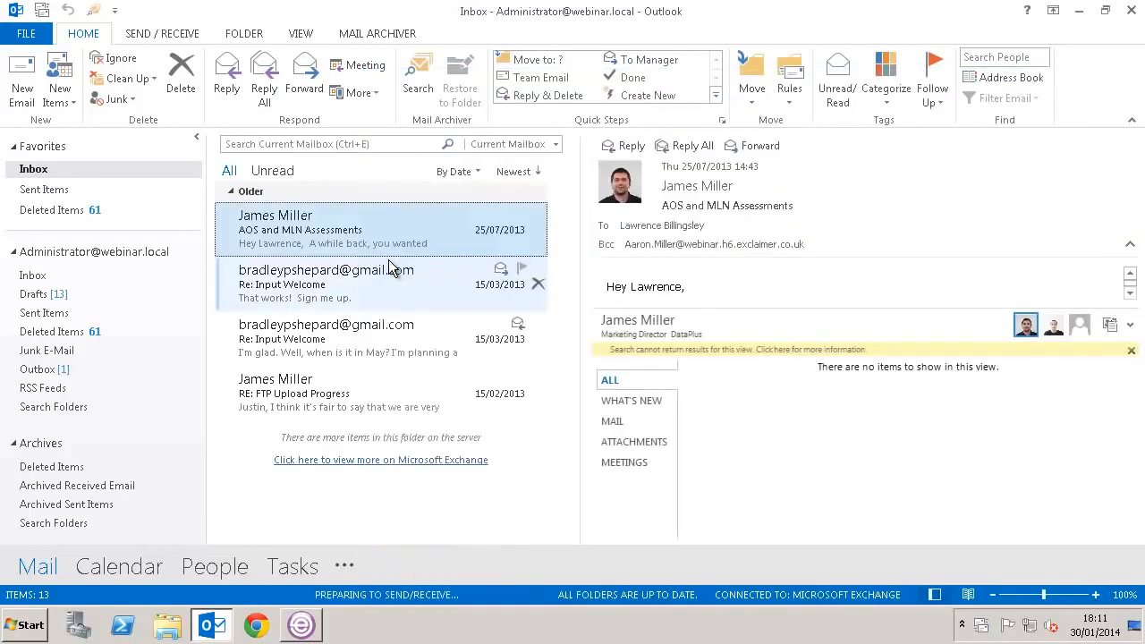
- Open the sent 'Test' message from Sent Items to check the signature and banner
{"action": "left_click", "coordinate": [38, 276]}
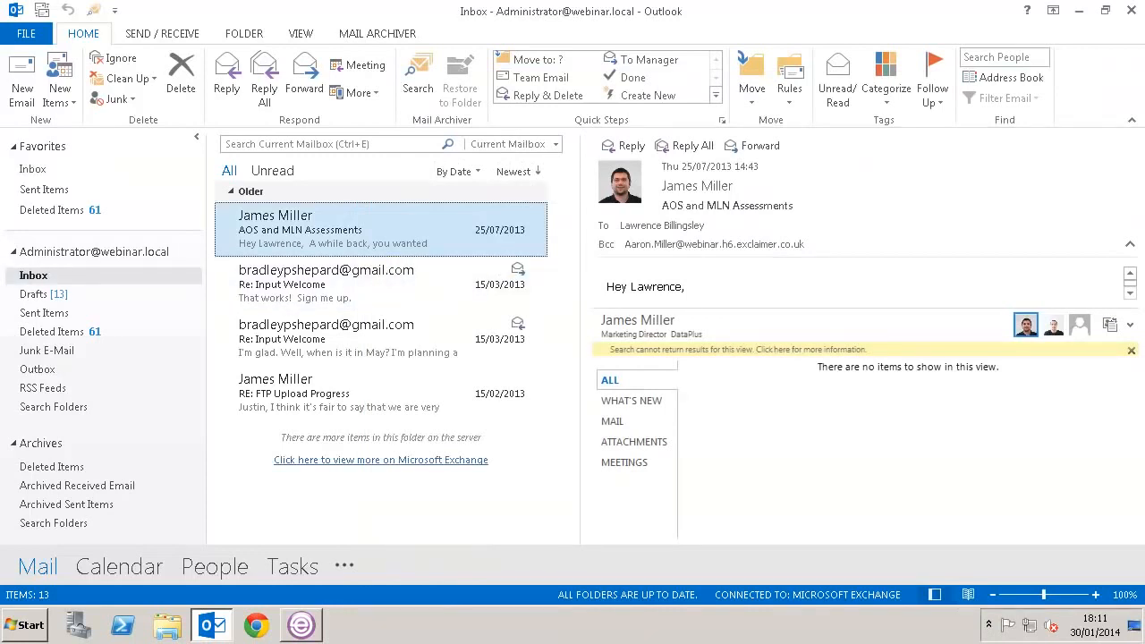
{"action": "left_click", "coordinate": [49, 316]}
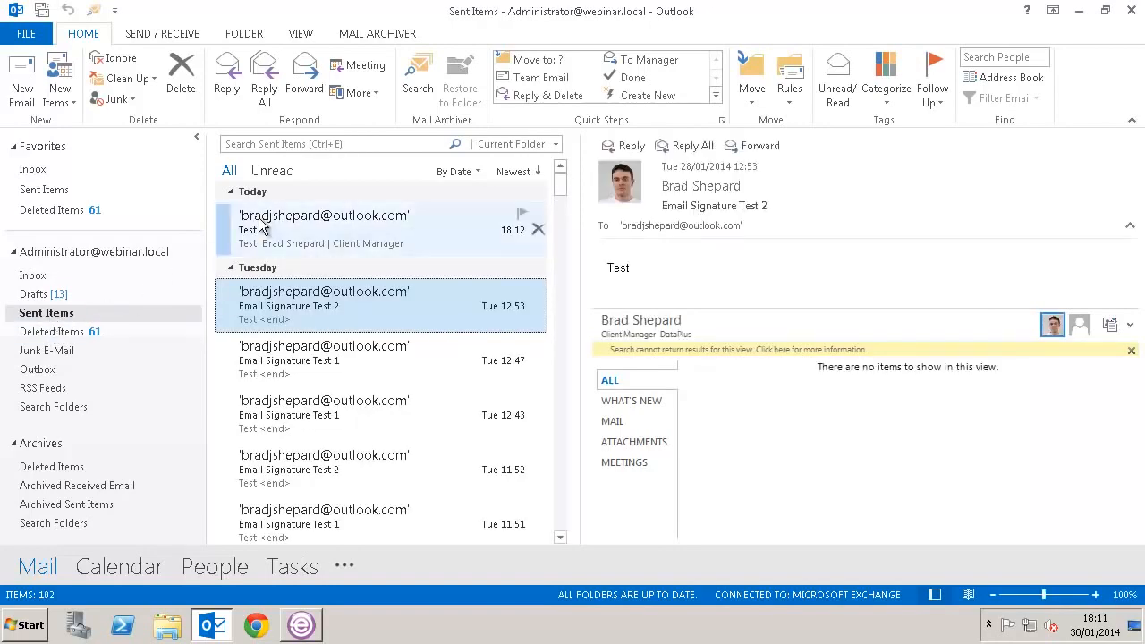
{"action": "double_click", "coordinate": [463, 240]}
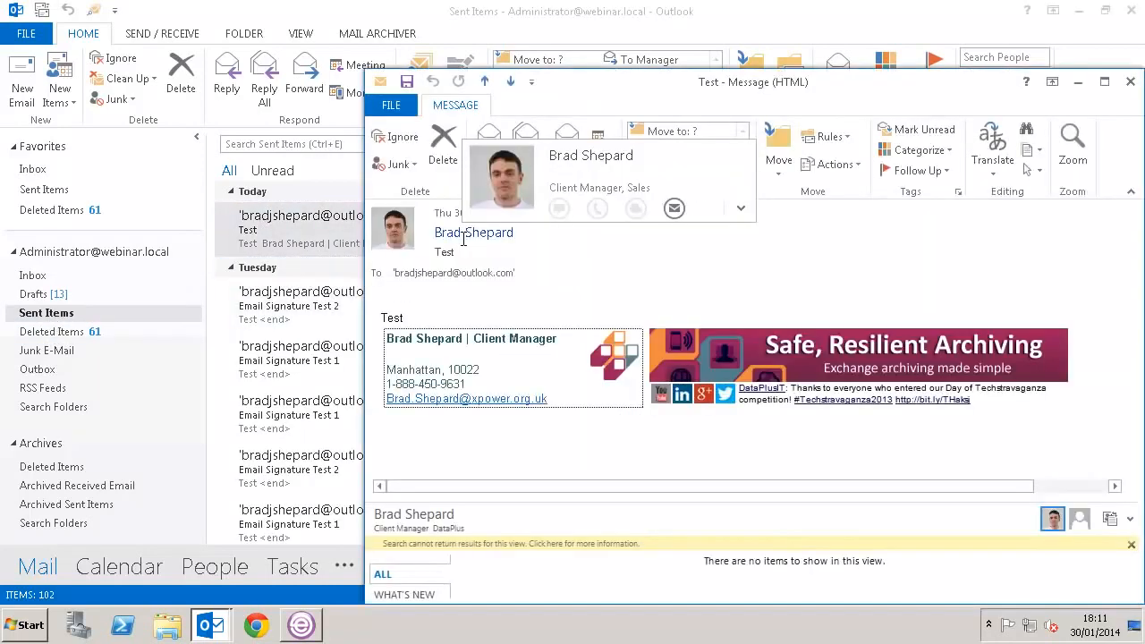